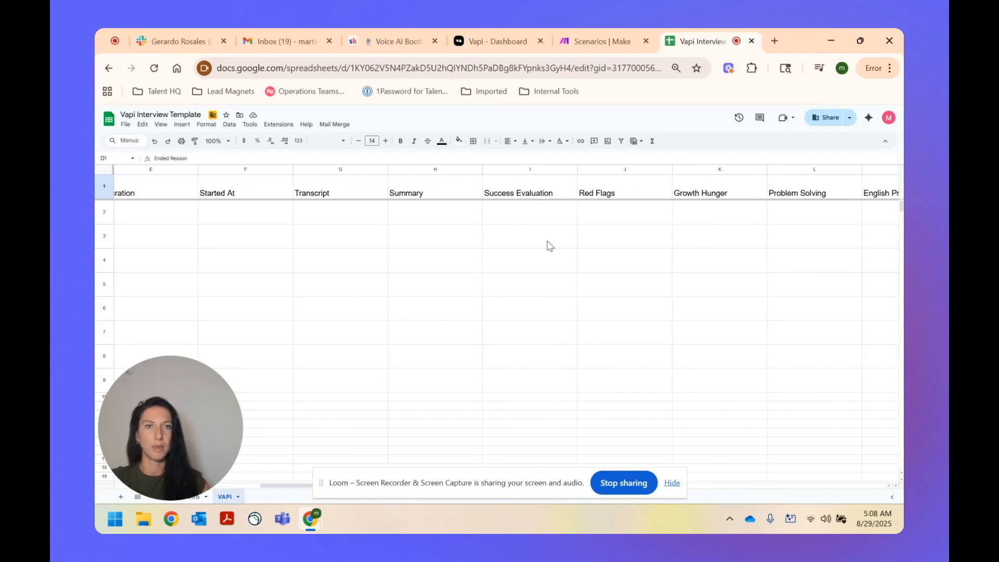
Step: Create a new scenario with a Custom webhook trigger using My gateway-webhook
{"action": "left_click", "coordinate": [588, 47]}
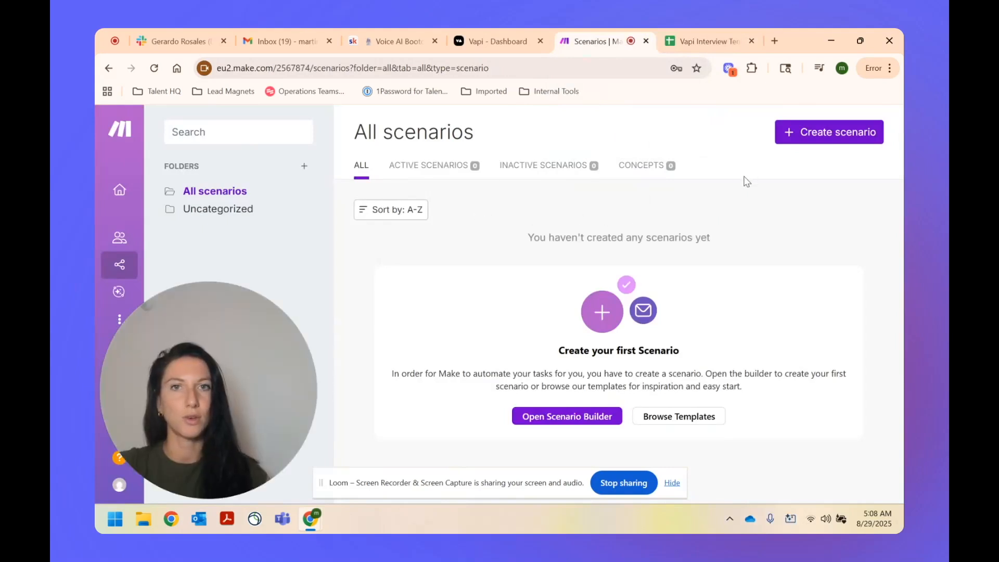
{"action": "left_click", "coordinate": [821, 135]}
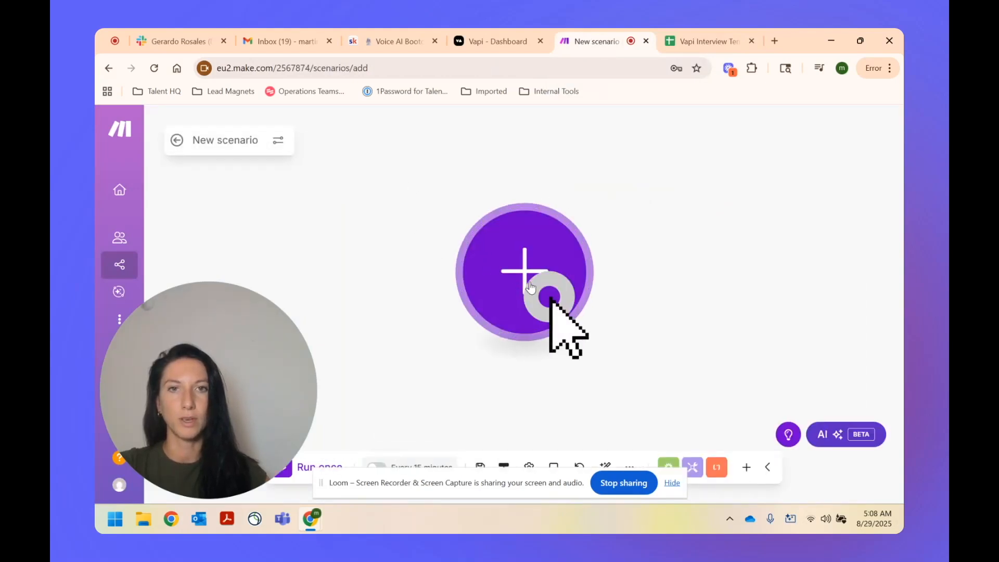
{"action": "left_click", "coordinate": [528, 267]}
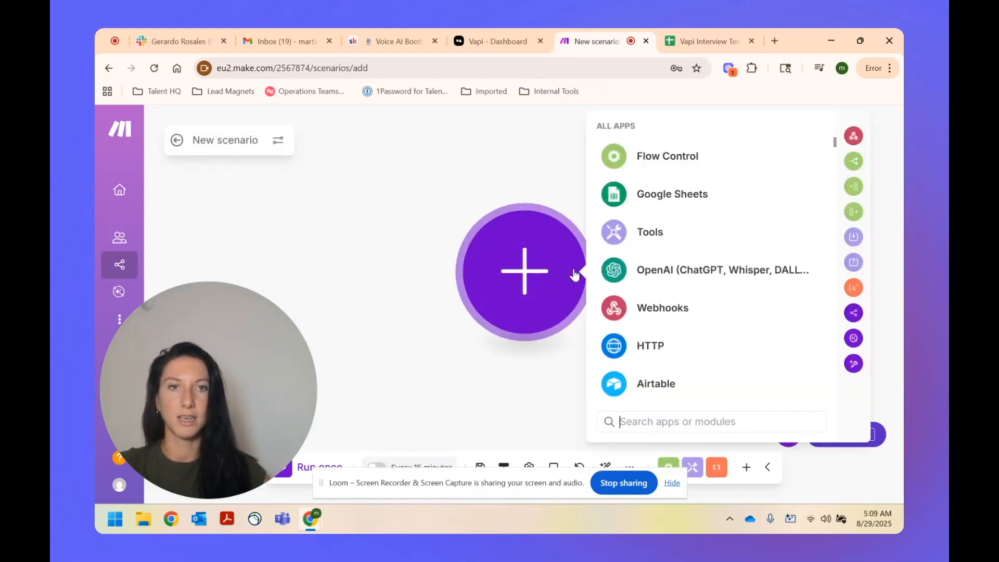
{"action": "left_click", "coordinate": [648, 307]}
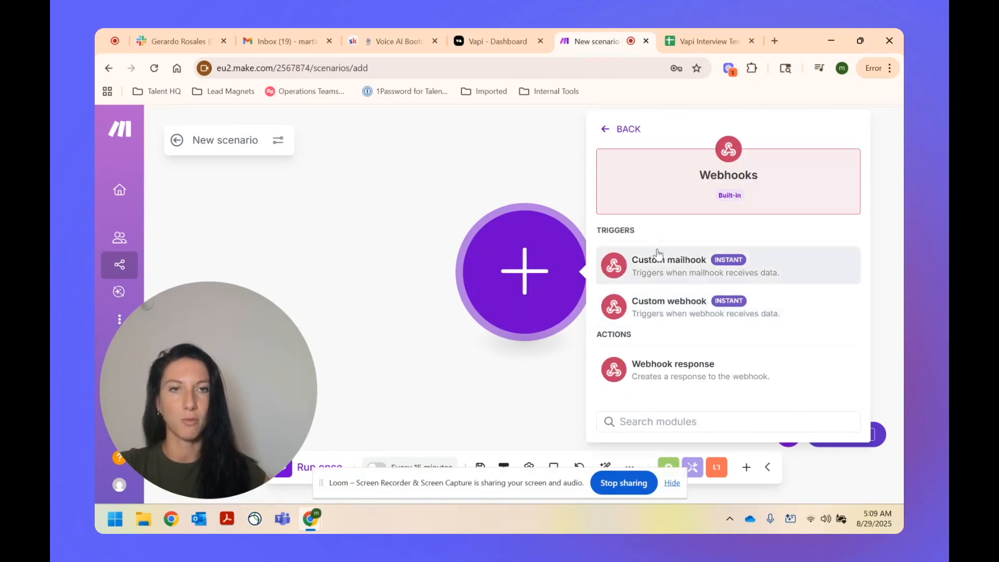
{"action": "left_click", "coordinate": [681, 312]}
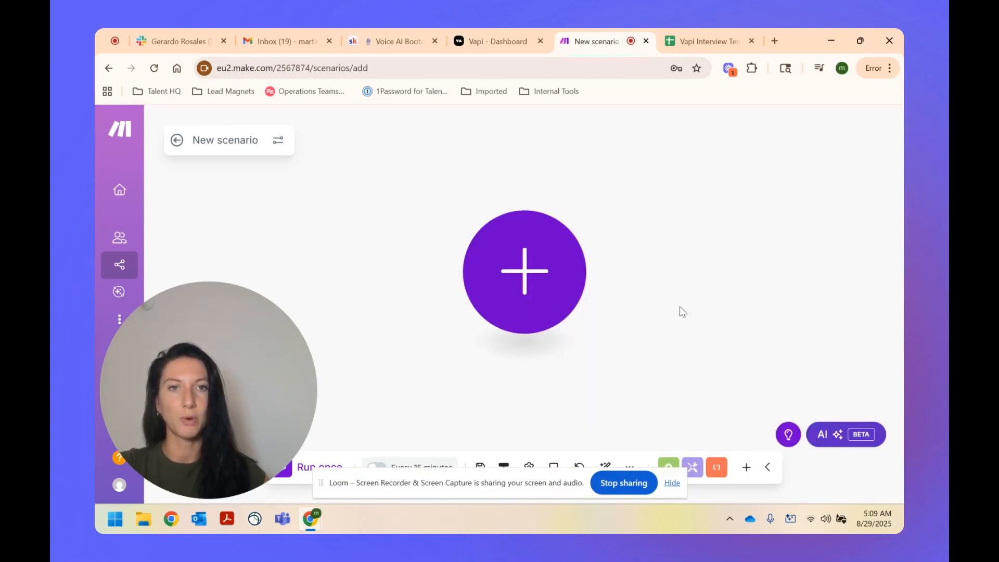
{"action": "left_click", "coordinate": [732, 270]}
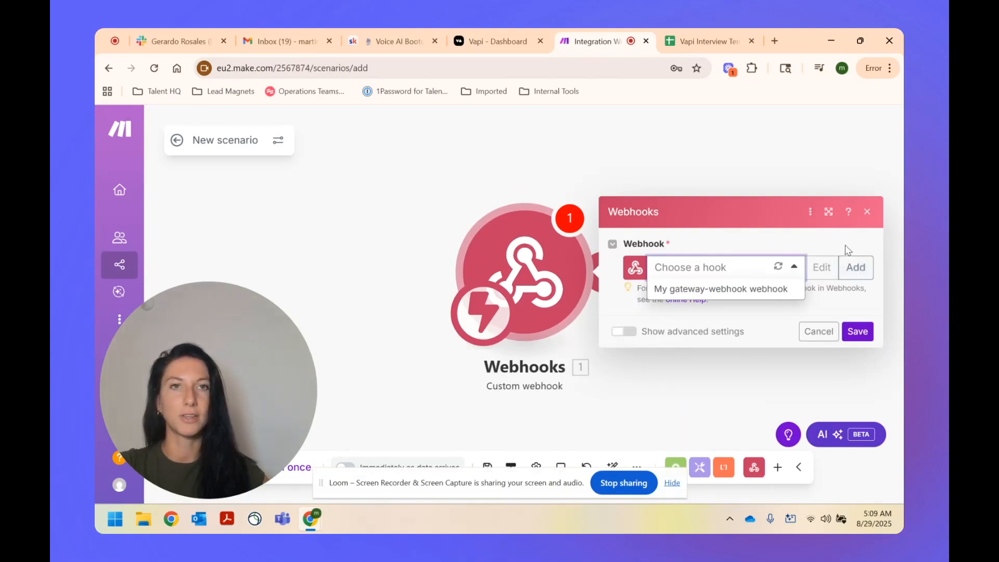
{"action": "left_click", "coordinate": [728, 290]}
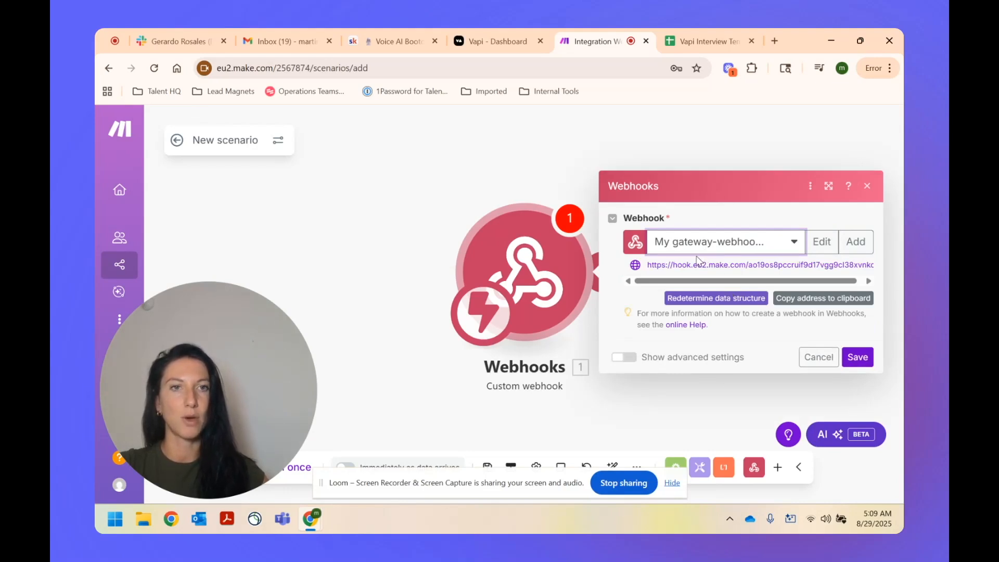
Step: Copy the webhook address to the clipboard and save the trigger module
{"action": "left_click_drag", "start_coordinate": [649, 269], "coordinate": [879, 274]}
{"action": "key", "text": "ctrl+c"}
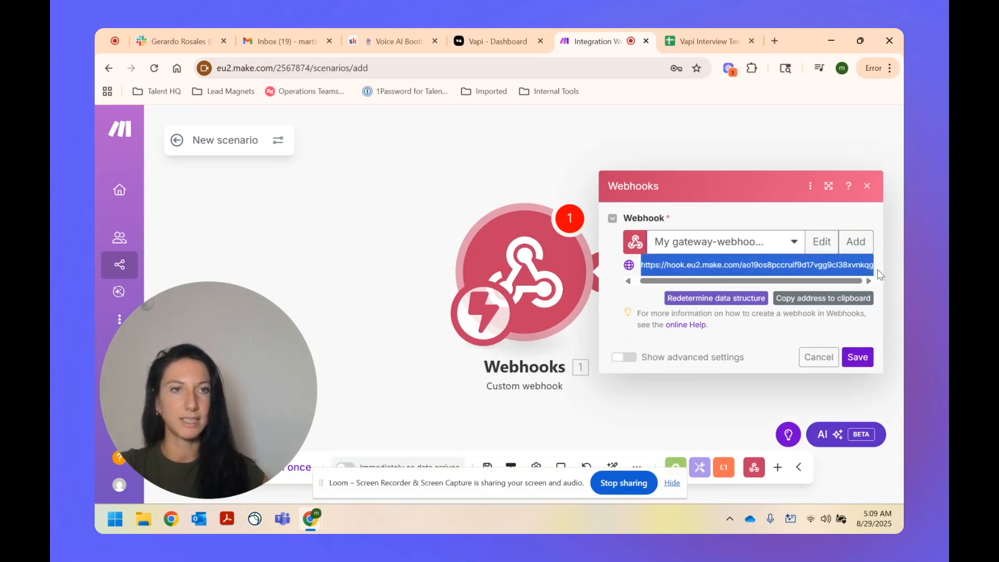
{"action": "left_click", "coordinate": [651, 293]}
{"action": "left_click", "coordinate": [828, 304]}
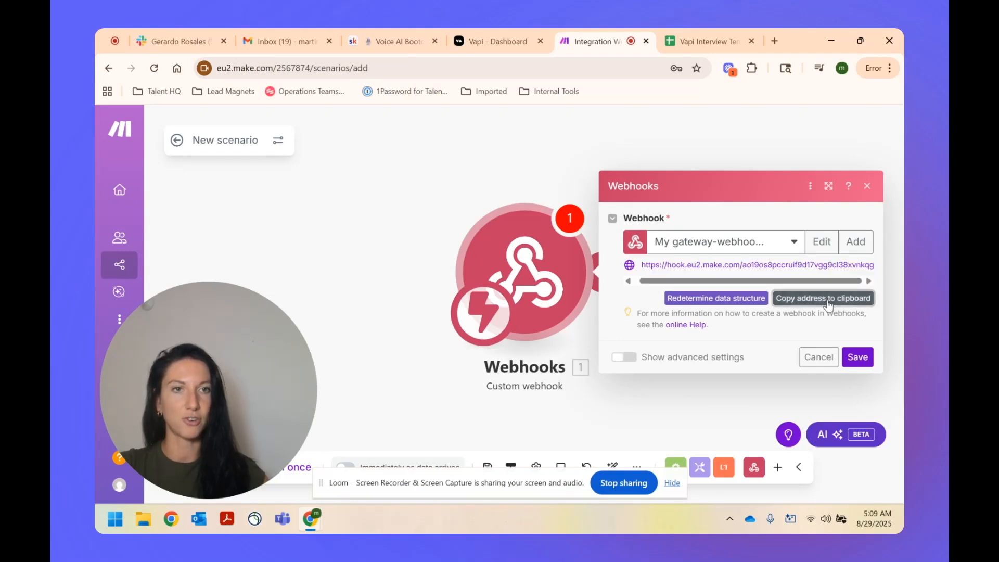
{"action": "left_click", "coordinate": [858, 357]}
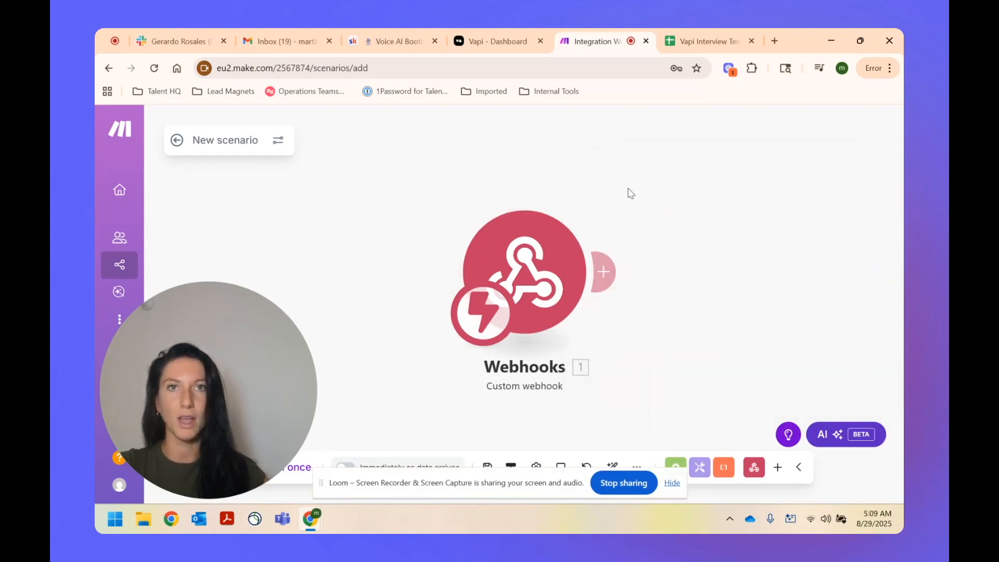
{"action": "left_click", "coordinate": [479, 48]}
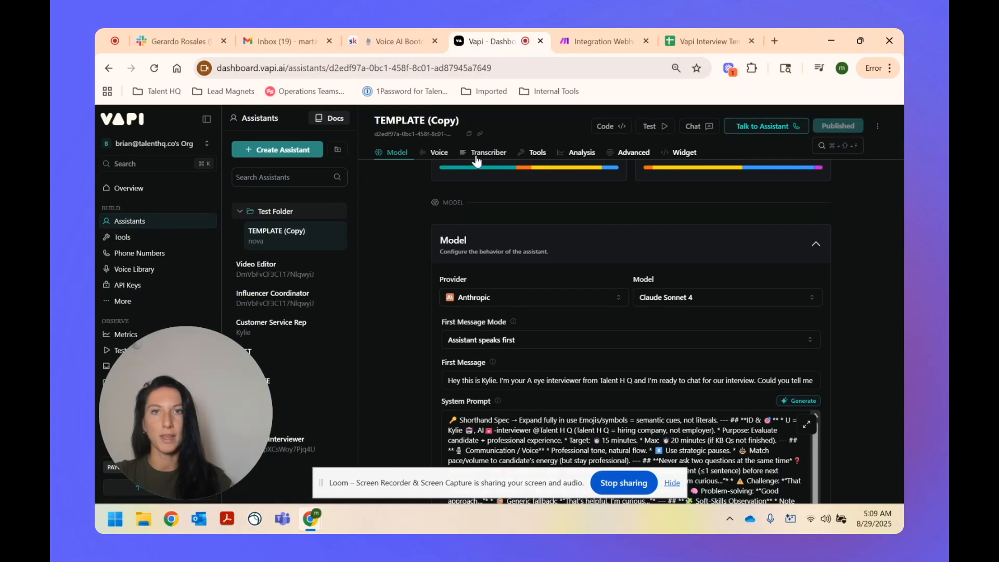
Step: Paste the Make webhook address as the assistant's Server URL under Advanced > Messaging
{"action": "left_click", "coordinate": [645, 156]}
{"action": "scroll", "coordinate": [394, 295], "scroll_direction": "down", "scroll_amount": 5}
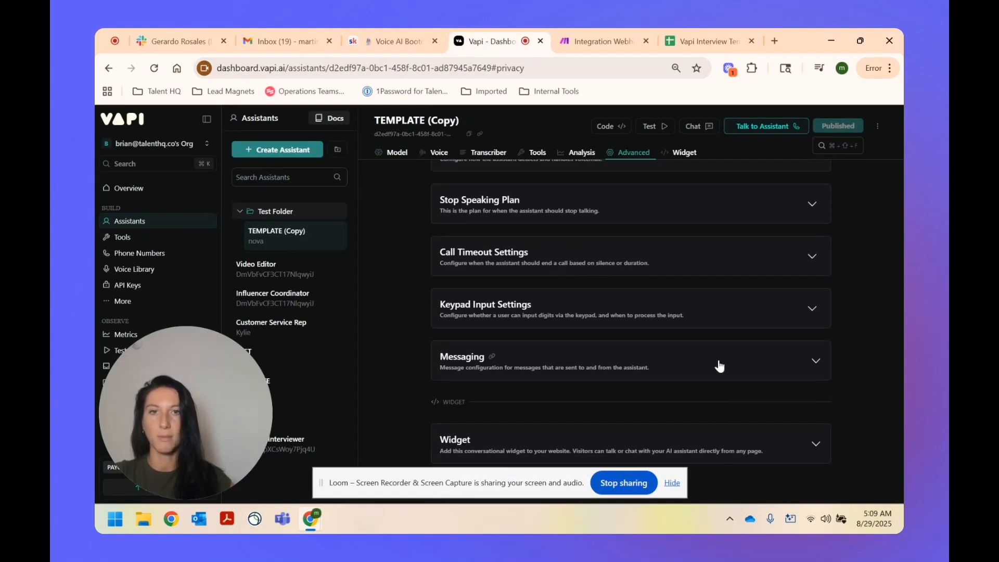
{"action": "left_click", "coordinate": [816, 363]}
{"action": "scroll", "coordinate": [635, 287], "scroll_direction": "down", "scroll_amount": 3}
{"action": "left_click_drag", "start_coordinate": [714, 323], "coordinate": [438, 321]}
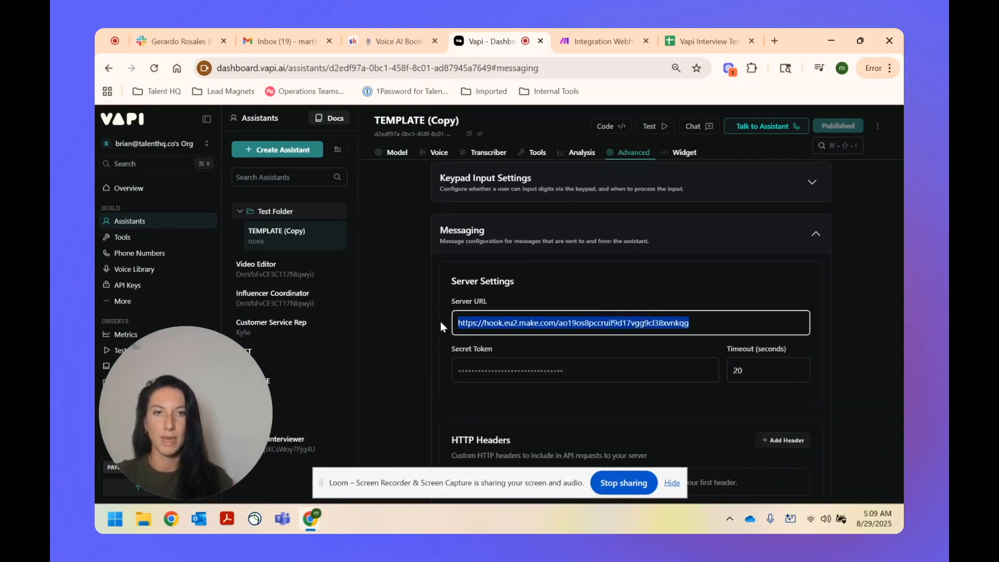
{"action": "key", "text": "ctrl+v"}
{"action": "left_click", "coordinate": [582, 371]}
{"action": "left_click", "coordinate": [750, 376]}
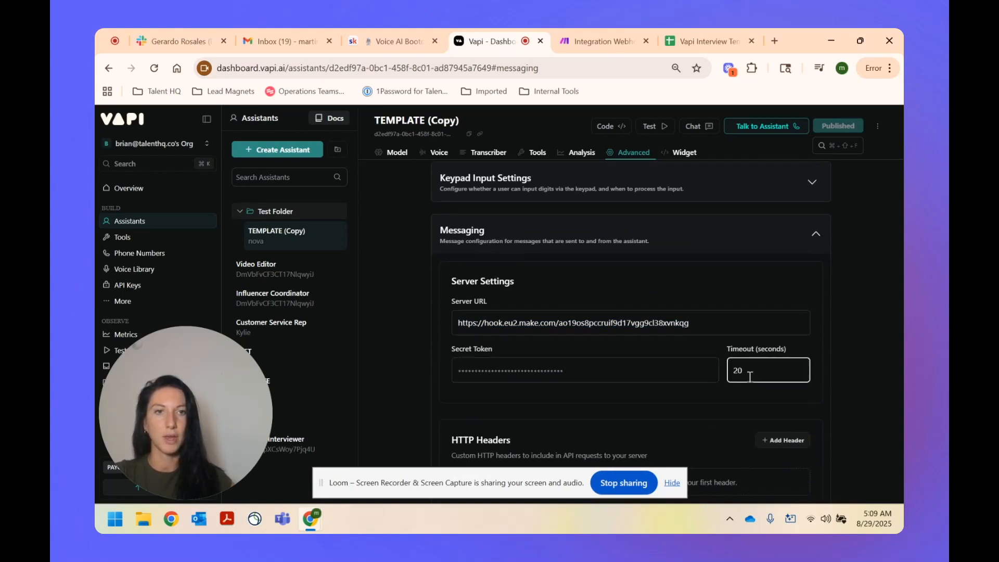
Step: Keep transcript as the client message and end-of-call-report as the server message
{"action": "scroll", "coordinate": [402, 311], "scroll_direction": "down", "scroll_amount": 4}
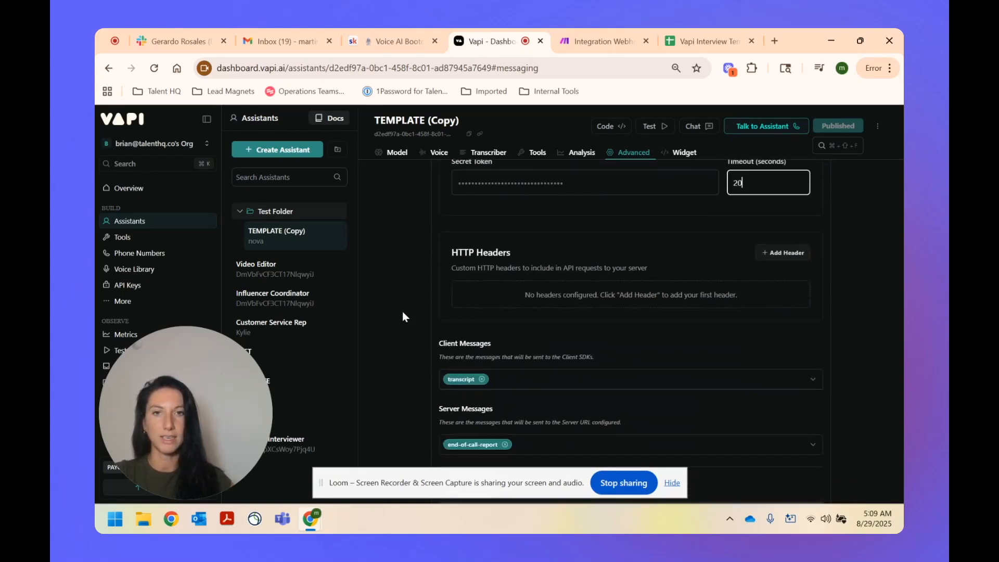
{"action": "scroll", "coordinate": [404, 312], "scroll_direction": "down", "scroll_amount": 1}
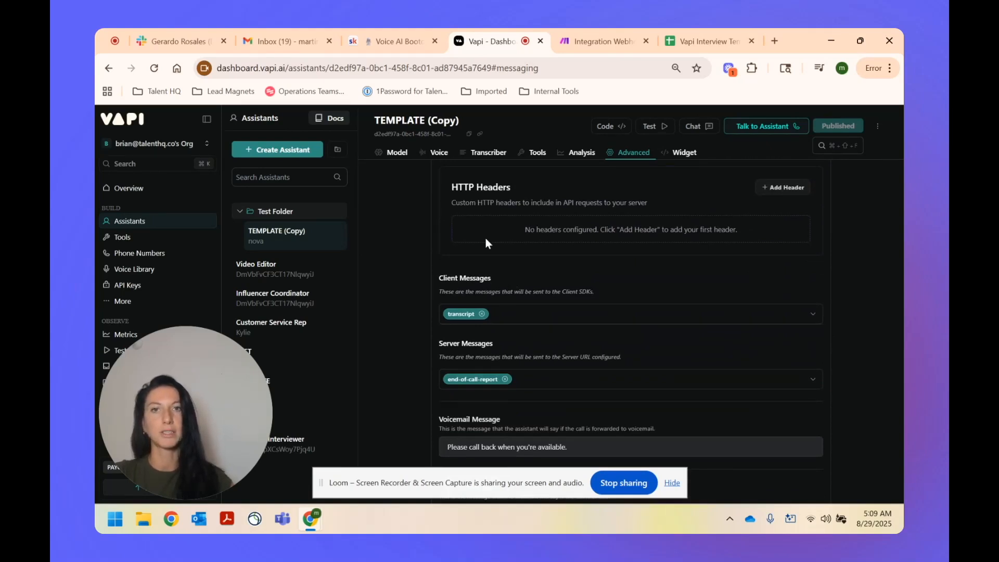
{"action": "scroll", "coordinate": [541, 286], "scroll_direction": "down", "scroll_amount": 1}
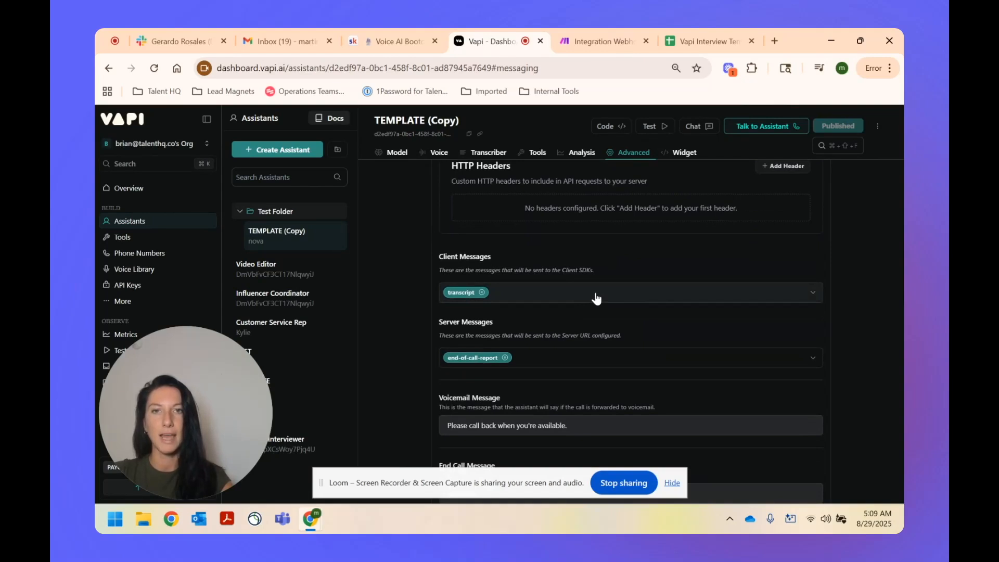
{"action": "left_click", "coordinate": [597, 299]}
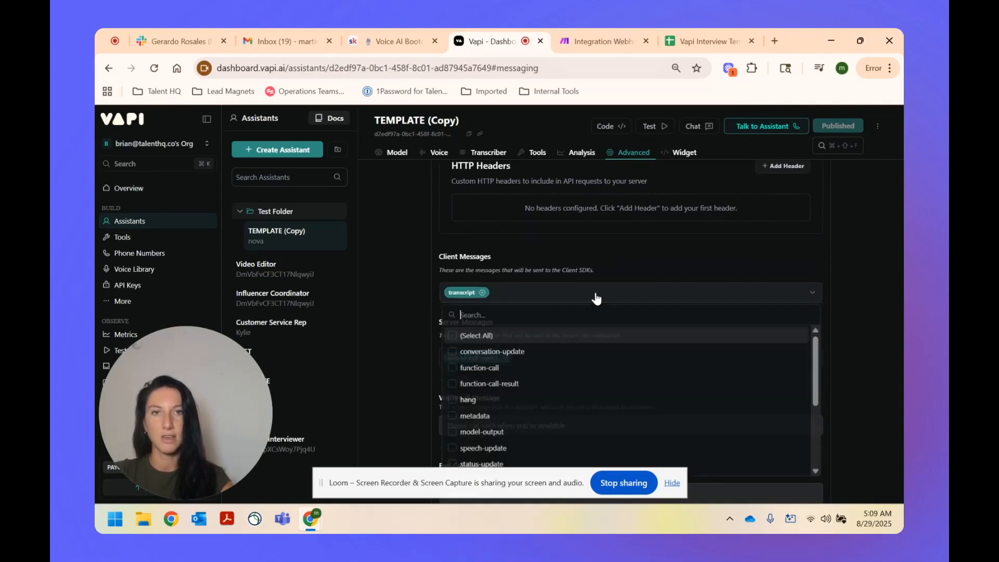
{"action": "scroll", "coordinate": [599, 372], "scroll_direction": "down", "scroll_amount": 5}
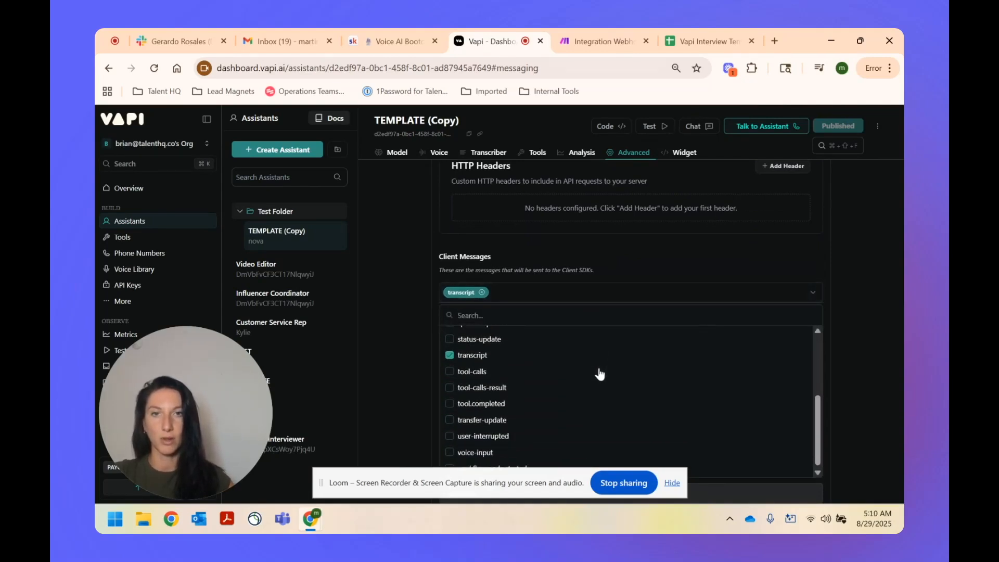
{"action": "left_click", "coordinate": [367, 308]}
{"action": "scroll", "coordinate": [370, 301], "scroll_direction": "down", "scroll_amount": 2}
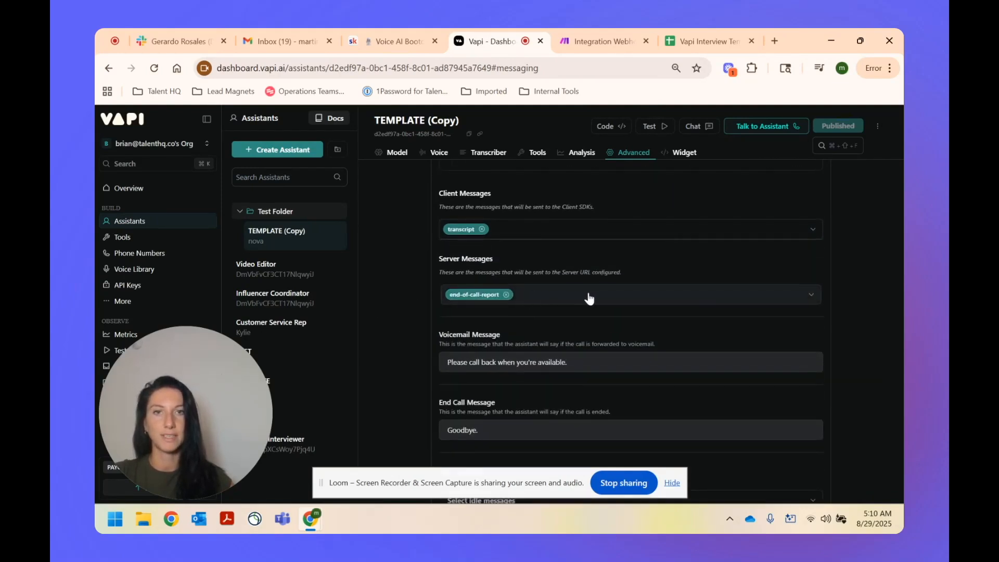
{"action": "left_click", "coordinate": [589, 298]}
{"action": "scroll", "coordinate": [624, 410], "scroll_direction": "down", "scroll_amount": 2}
{"action": "scroll", "coordinate": [626, 413], "scroll_direction": "down", "scroll_amount": 2}
{"action": "left_click", "coordinate": [392, 347]}
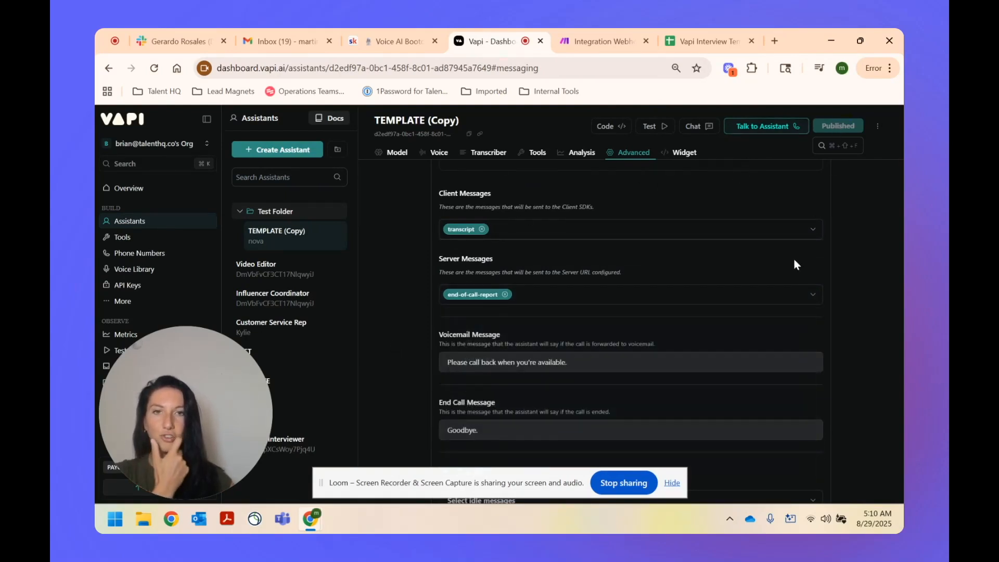
{"action": "left_click", "coordinate": [589, 38]}
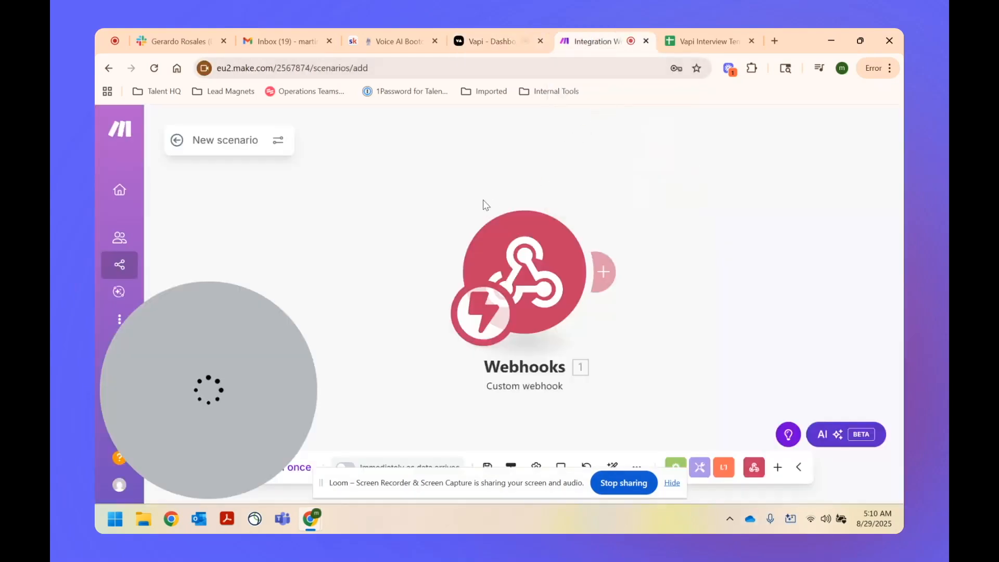
Step: Save the scenario and rename it 'Vapi Data Collection'
{"action": "left_click_drag", "start_coordinate": [381, 484], "coordinate": [382, 517]}
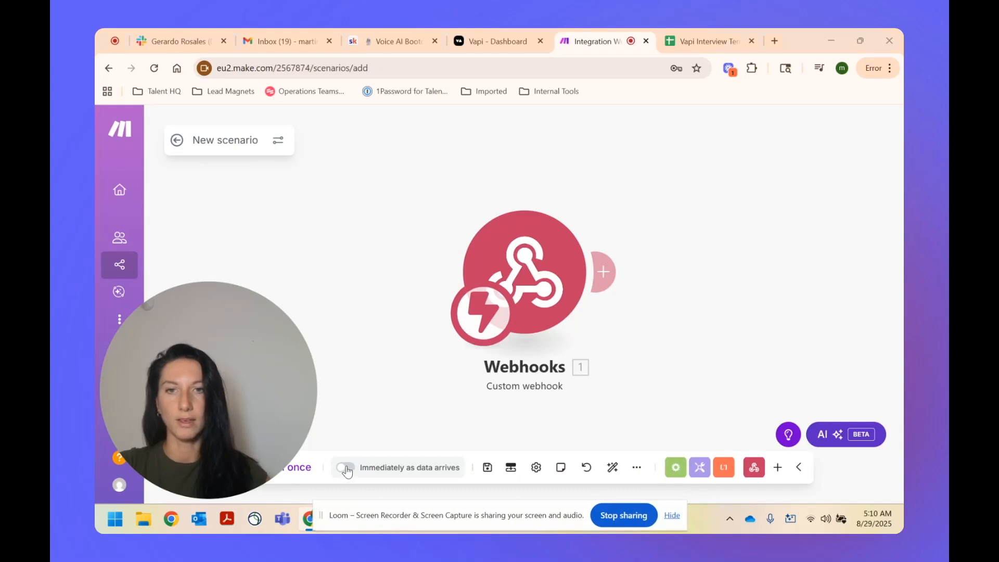
{"action": "left_click", "coordinate": [346, 468]}
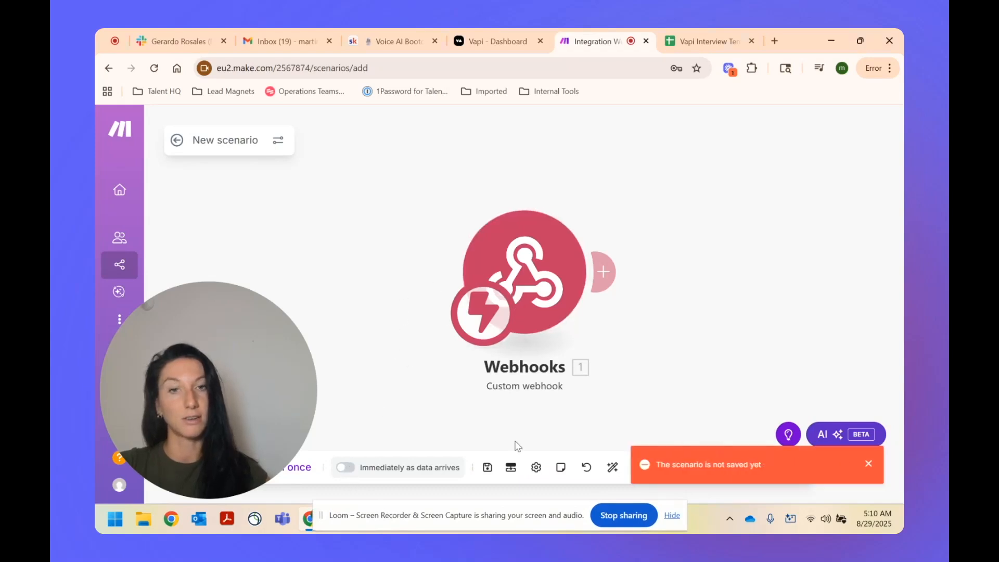
{"action": "left_click", "coordinate": [487, 468]}
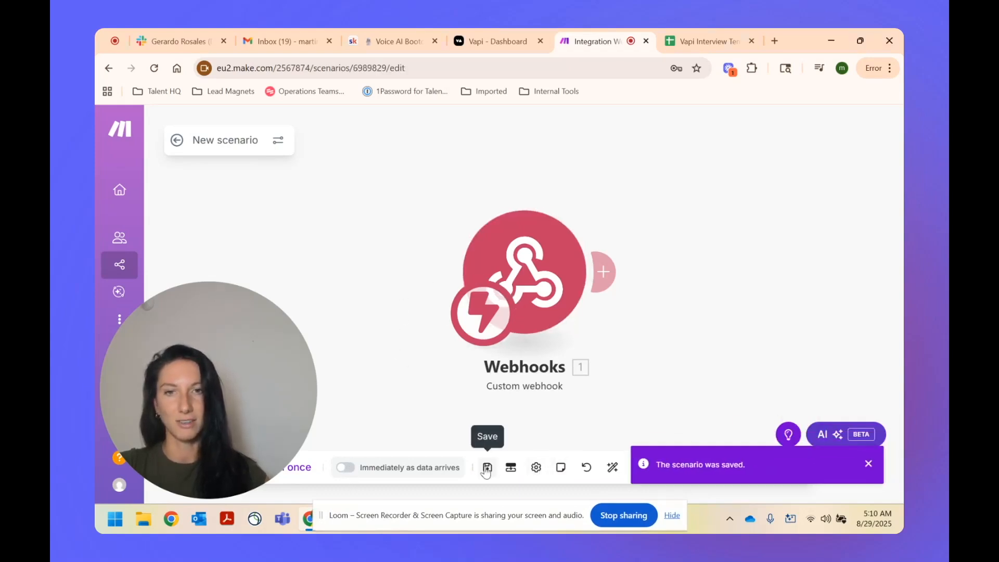
{"action": "left_click", "coordinate": [220, 138]}
{"action": "key", "text": "ctrl+a"}
{"action": "type", "text": "M"}
{"action": "key", "text": "BackSpace"}
{"action": "type", "text": "Va"}
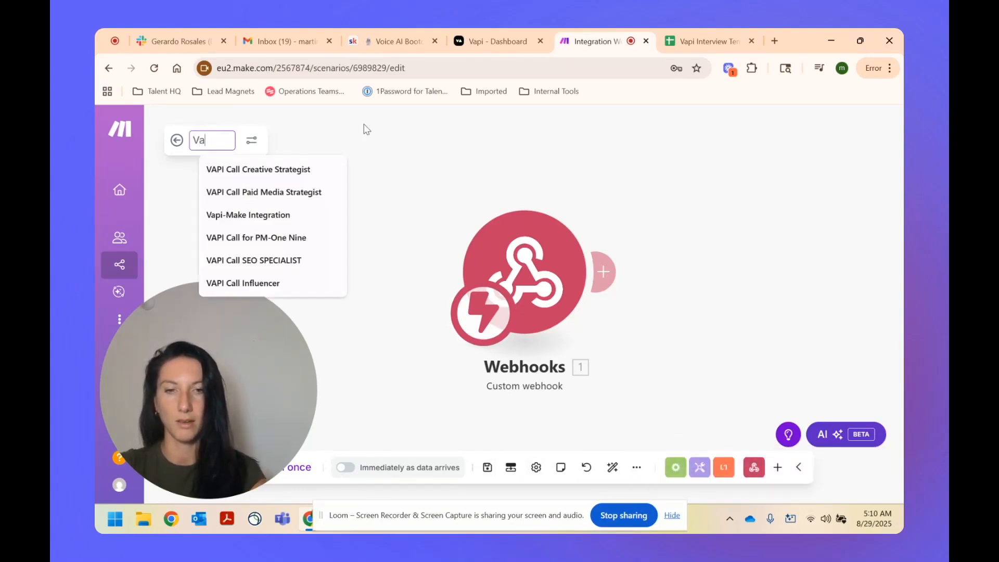
{"action": "type", "text": "pi Data C"}
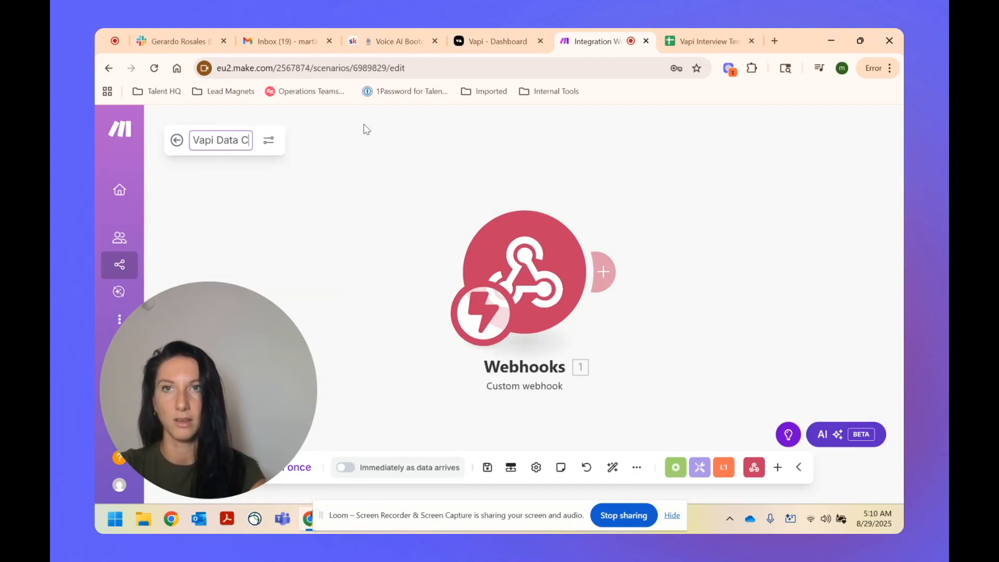
{"action": "type", "text": "ollection"}
{"action": "key", "text": "Return"}
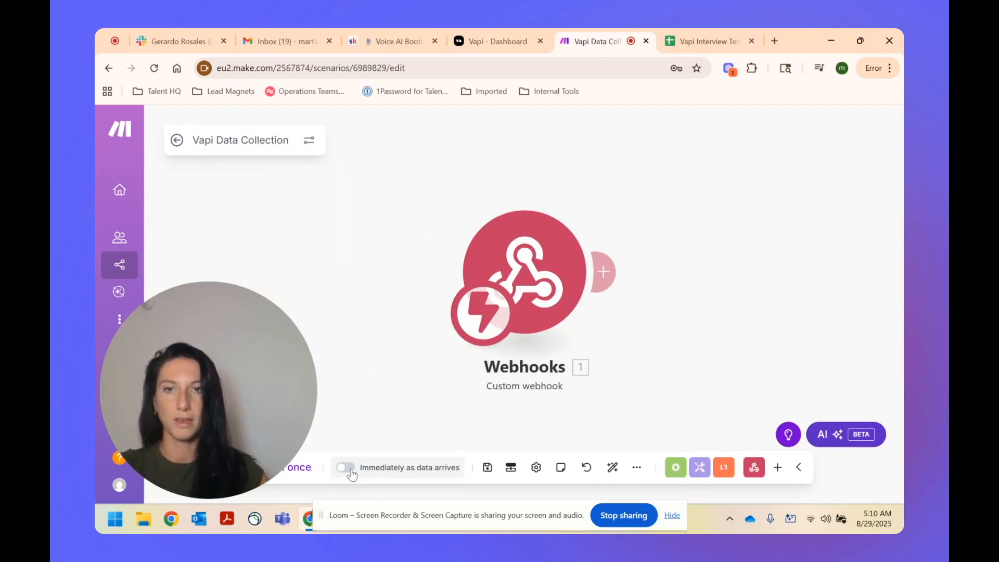
Step: Schedule it to run immediately as data arrives, start Run once, and begin a Vapi test call
{"action": "left_click", "coordinate": [386, 467]}
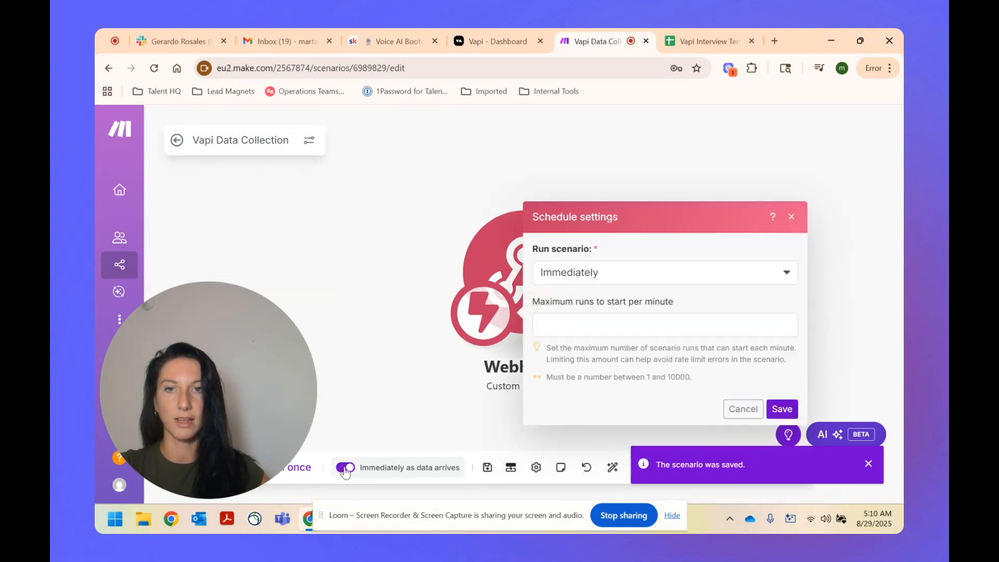
{"action": "left_click", "coordinate": [781, 408]}
{"action": "left_click_drag", "start_coordinate": [254, 366], "coordinate": [228, 311]}
{"action": "left_click", "coordinate": [284, 472]}
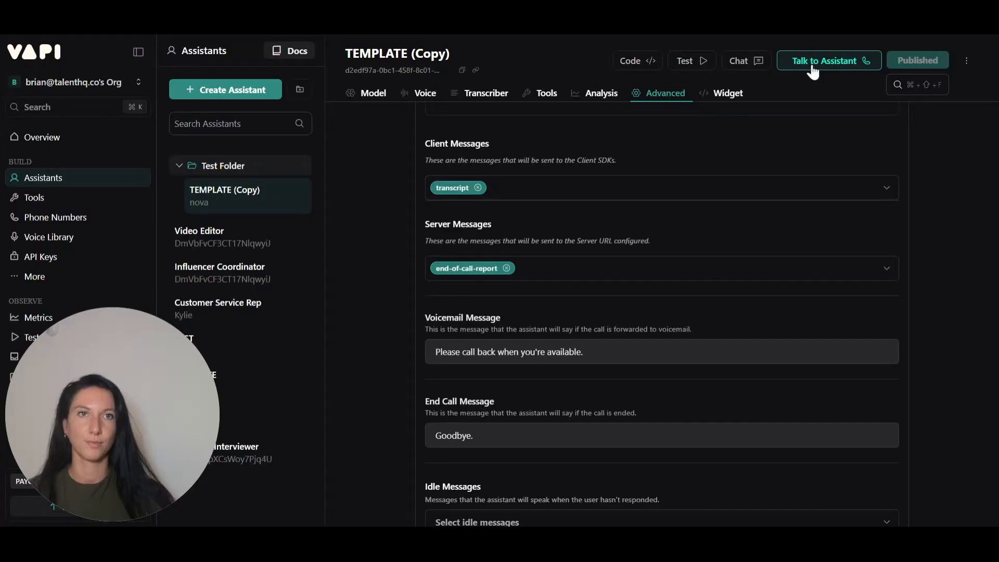
{"action": "left_click", "coordinate": [813, 69]}
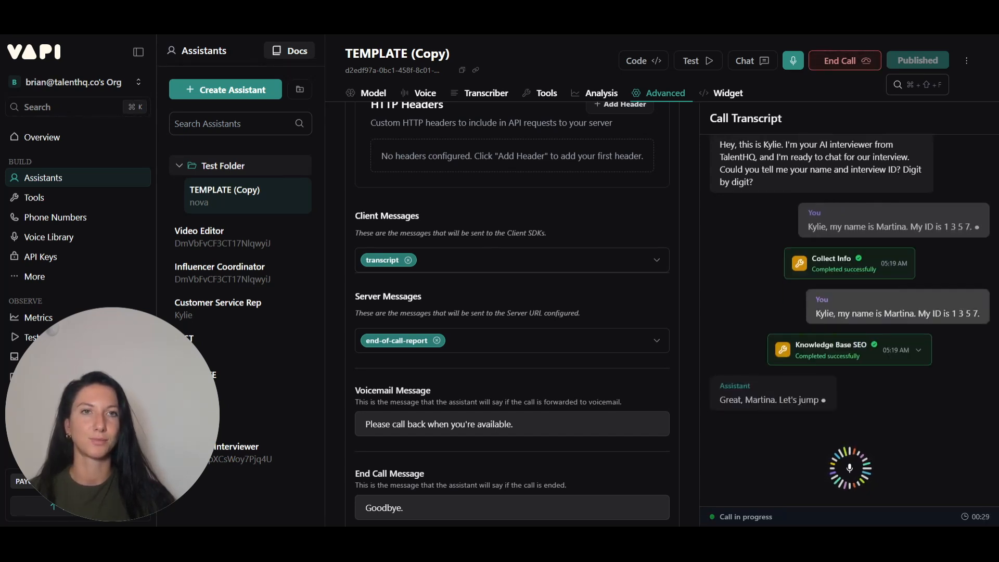
Step: End the Vapi test call
{"action": "left_click", "coordinate": [836, 64]}
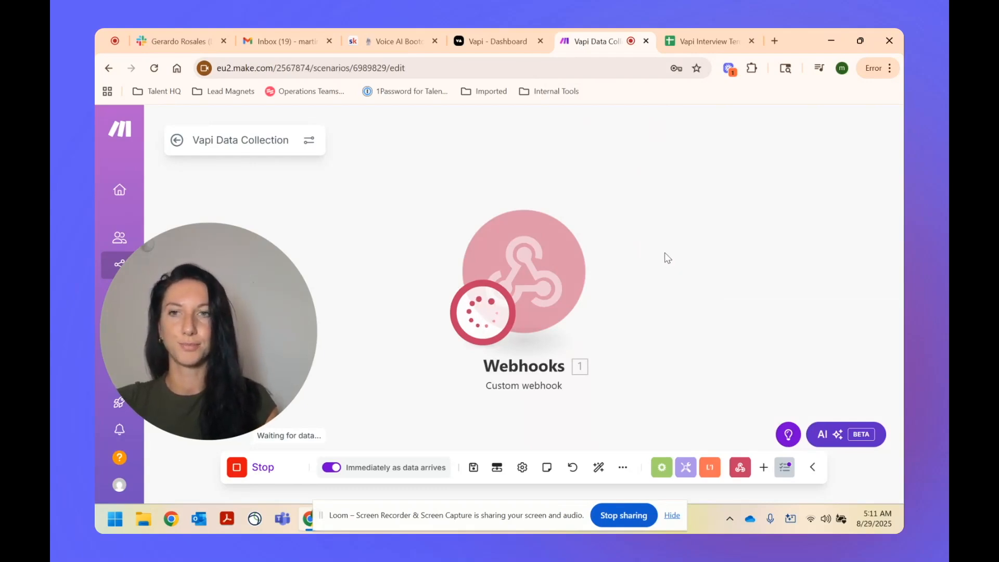
Step: Inspect the webhook's Bundle 1, expanding message to review the summary and transcript fields
{"action": "left_click", "coordinate": [586, 211]}
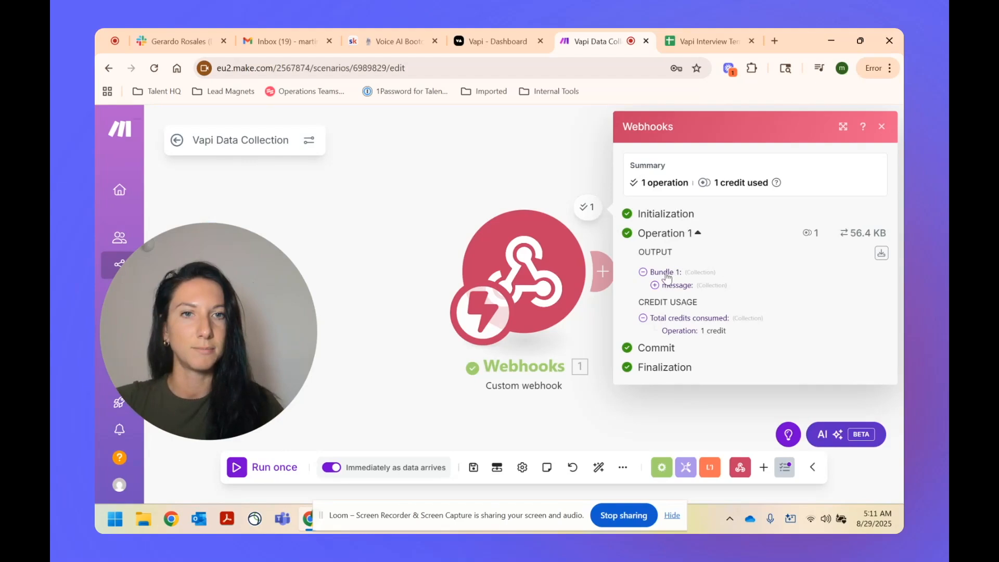
{"action": "left_click", "coordinate": [654, 285]}
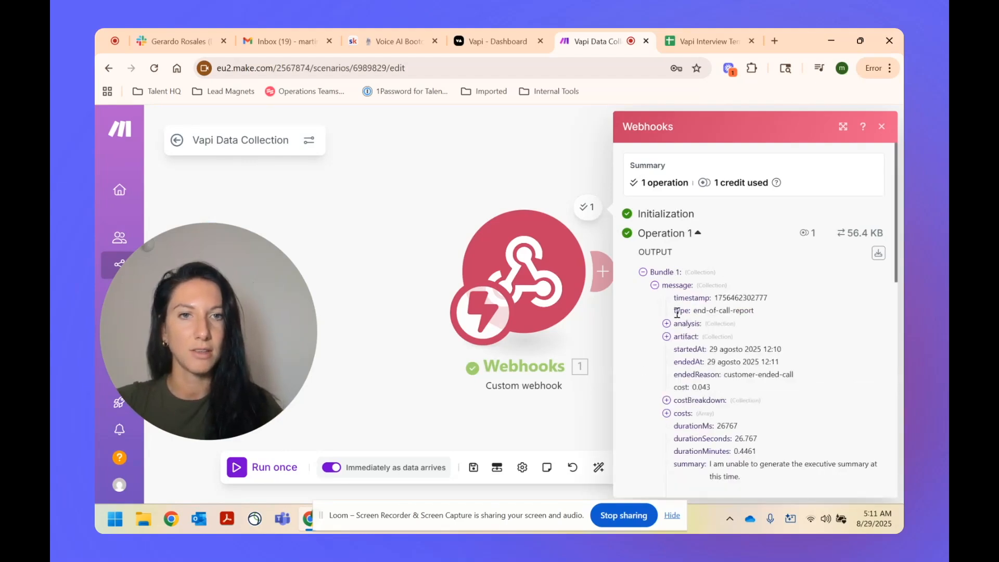
{"action": "scroll", "coordinate": [677, 312], "scroll_direction": "down", "scroll_amount": 5}
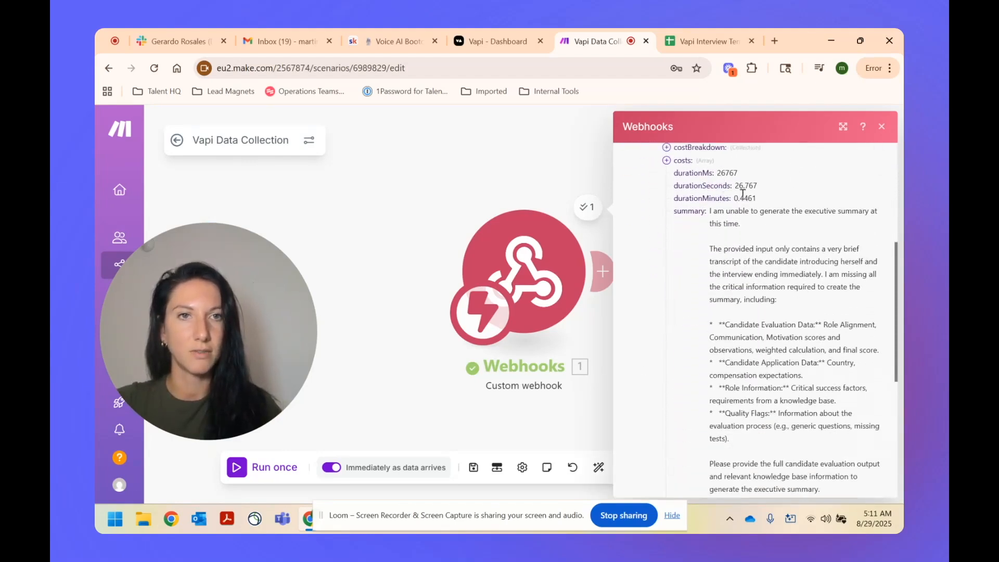
{"action": "scroll", "coordinate": [744, 195], "scroll_direction": "up", "scroll_amount": 1}
{"action": "scroll", "coordinate": [694, 208], "scroll_direction": "up", "scroll_amount": 3}
{"action": "scroll", "coordinate": [696, 237], "scroll_direction": "down", "scroll_amount": 3}
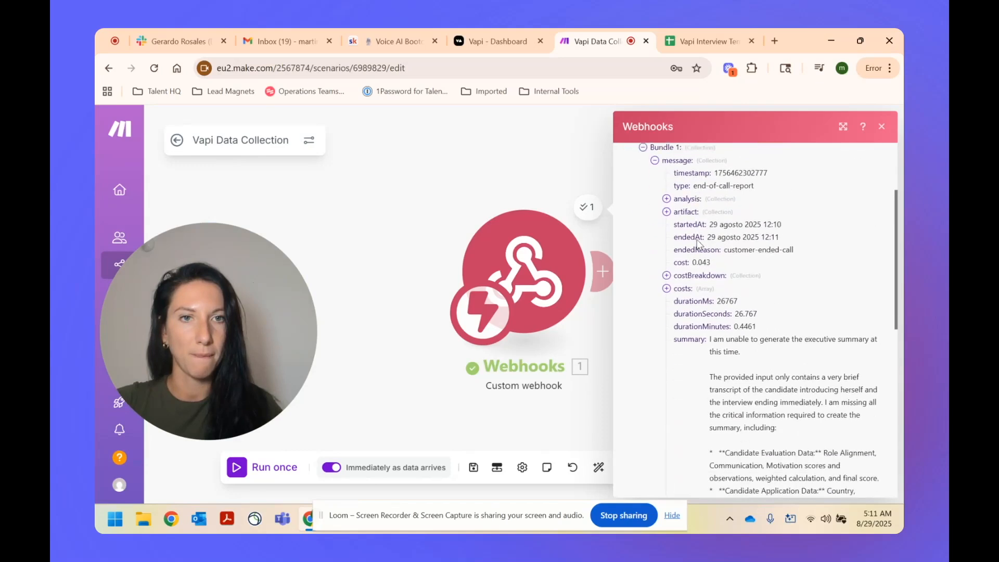
{"action": "scroll", "coordinate": [697, 229], "scroll_direction": "down", "scroll_amount": 1}
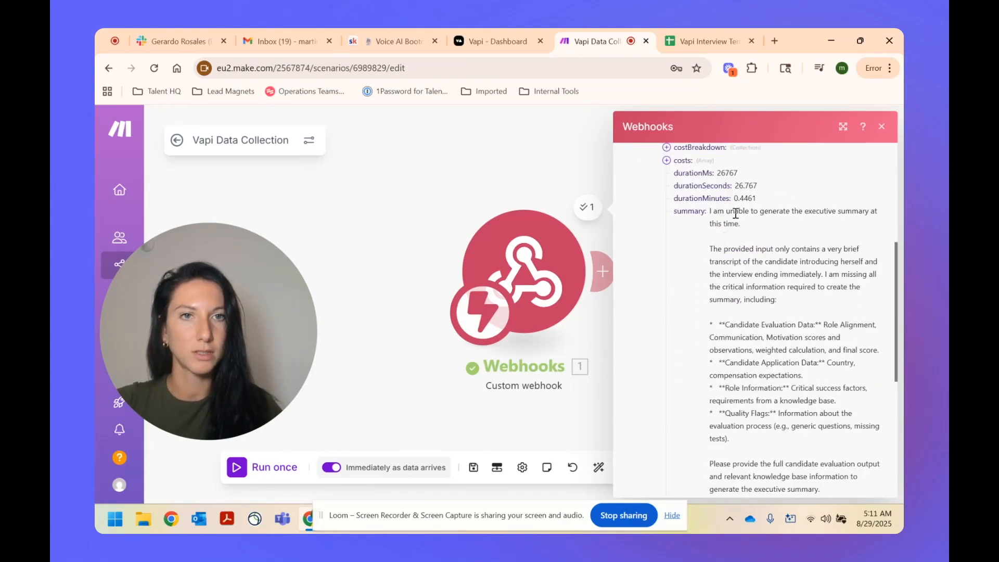
{"action": "scroll", "coordinate": [736, 214], "scroll_direction": "down", "scroll_amount": 5}
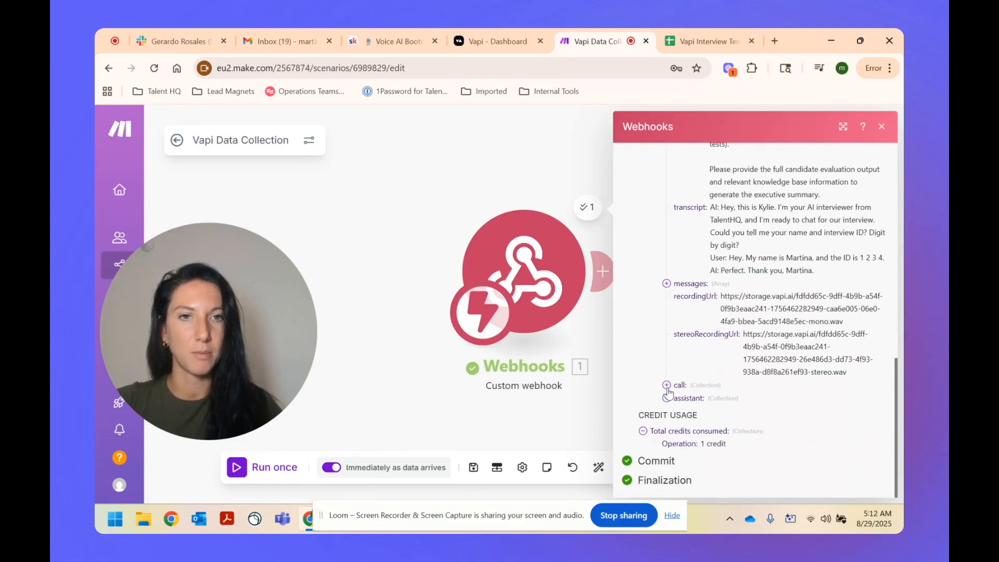
{"action": "left_click", "coordinate": [451, 171]}
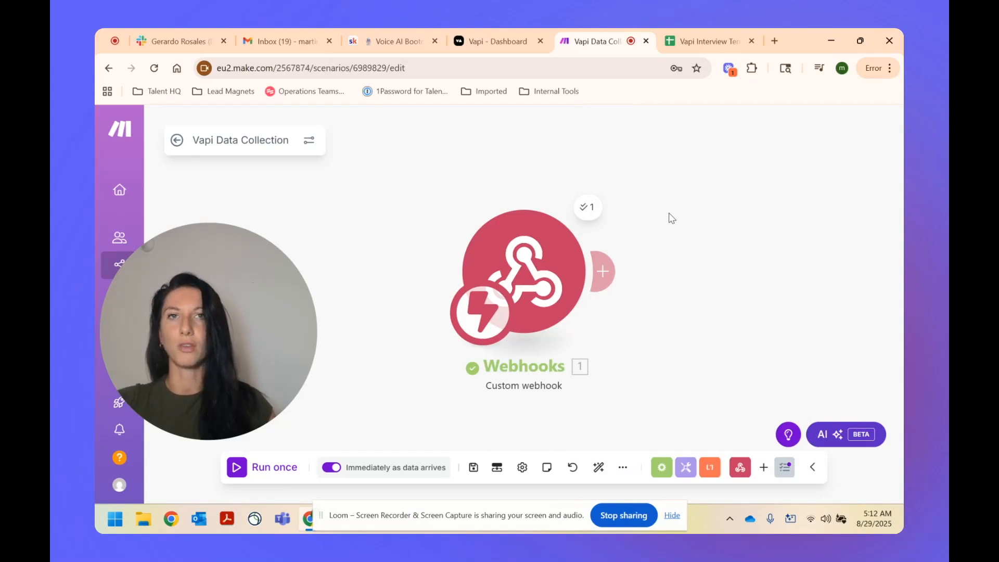
Step: Add a Google Sheets Add a Row module after the webhook using the existing Google connection
{"action": "left_click_drag", "start_coordinate": [642, 314], "coordinate": [578, 307]}
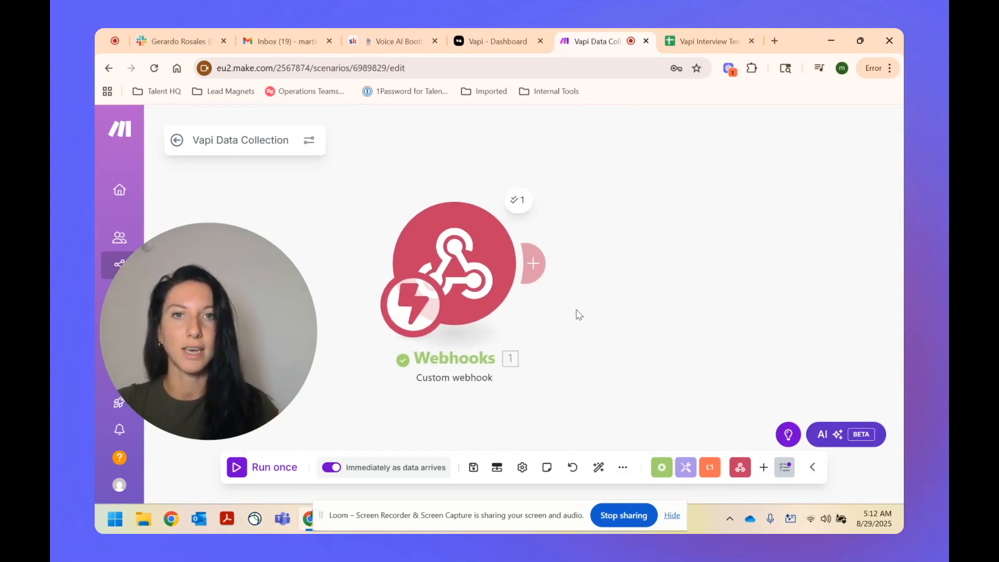
{"action": "left_click", "coordinate": [537, 262]}
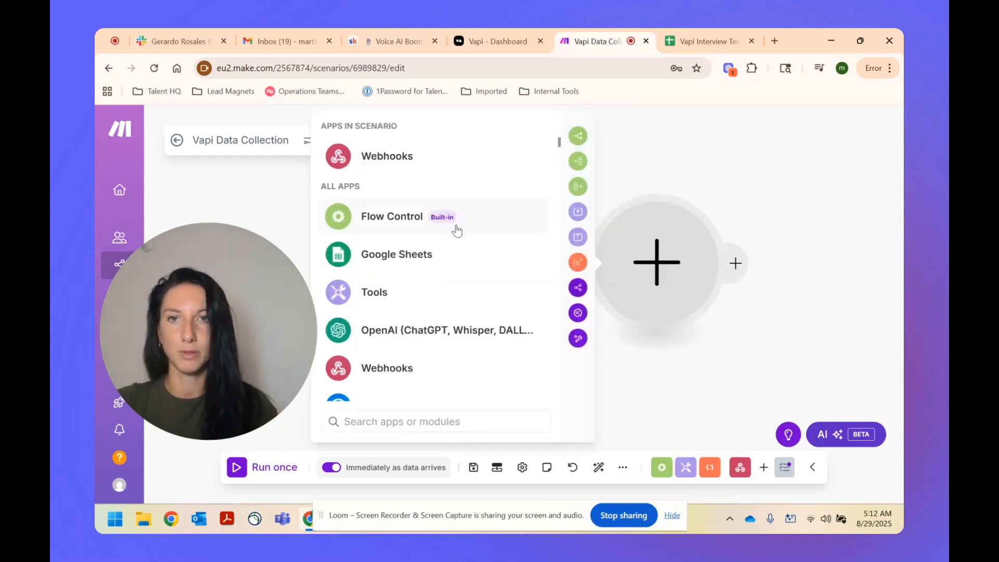
{"action": "type", "text": "go"}
{"action": "key", "text": "BackSpace"}
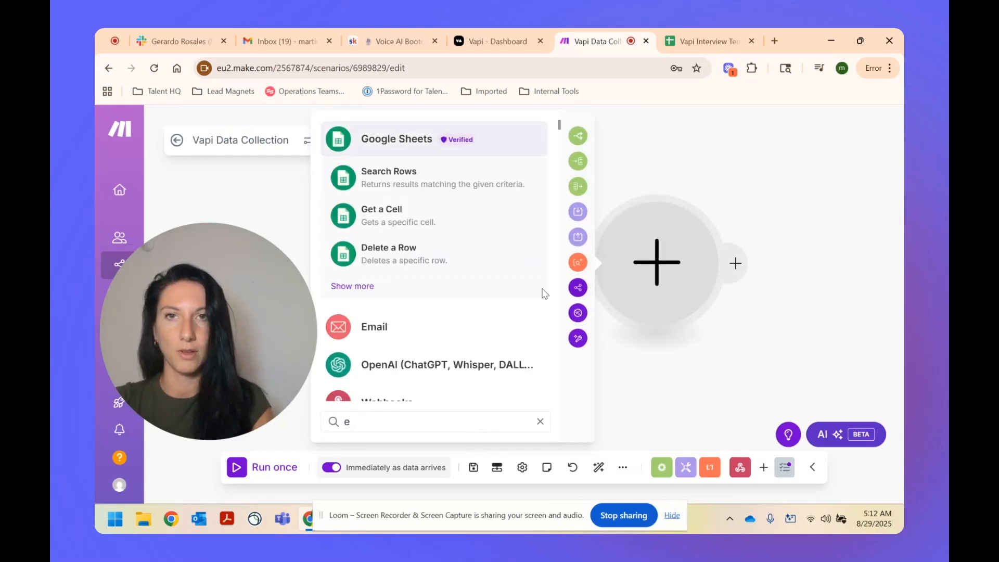
{"action": "type", "text": "oogl"}
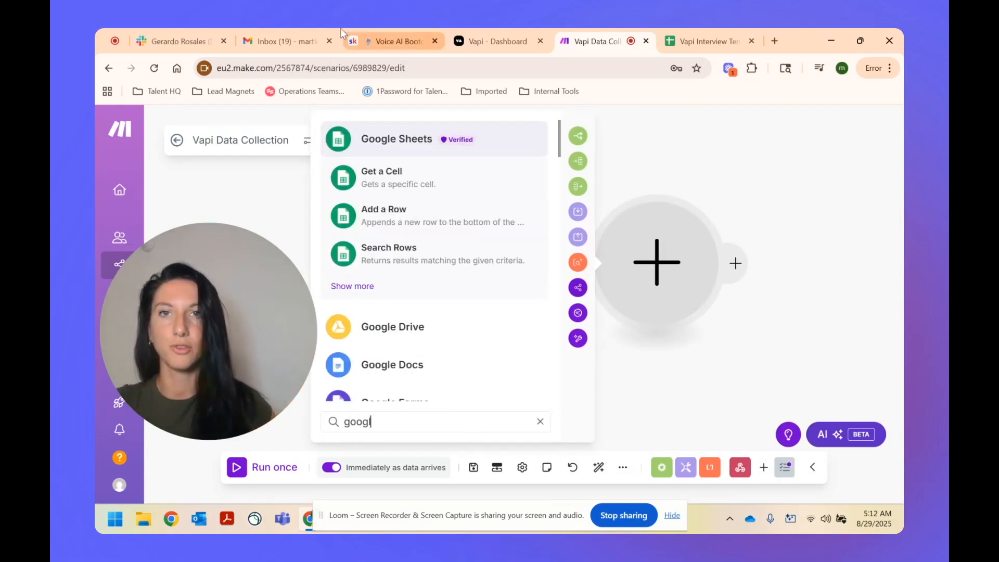
{"action": "left_click", "coordinate": [431, 223]}
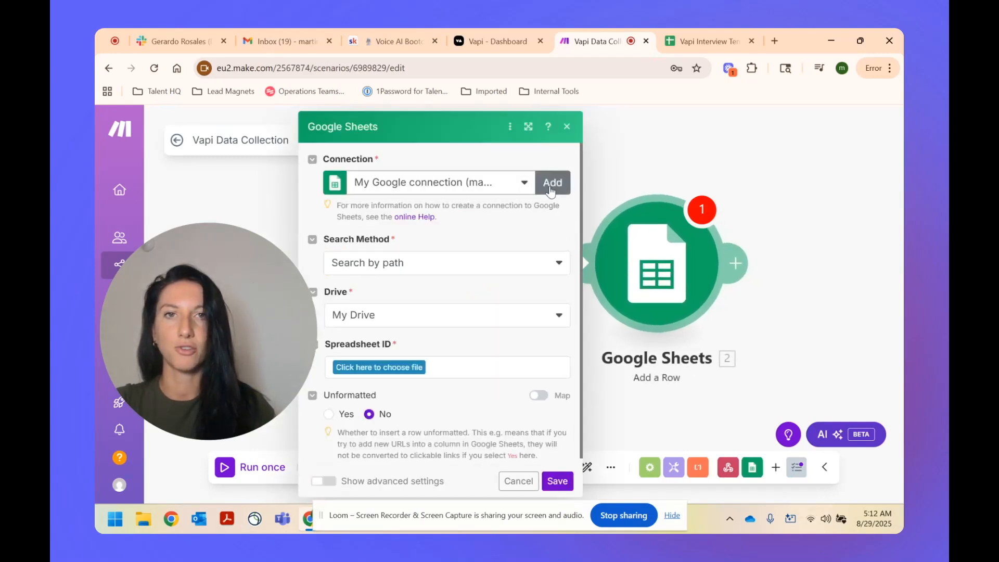
{"action": "left_click", "coordinate": [518, 186]}
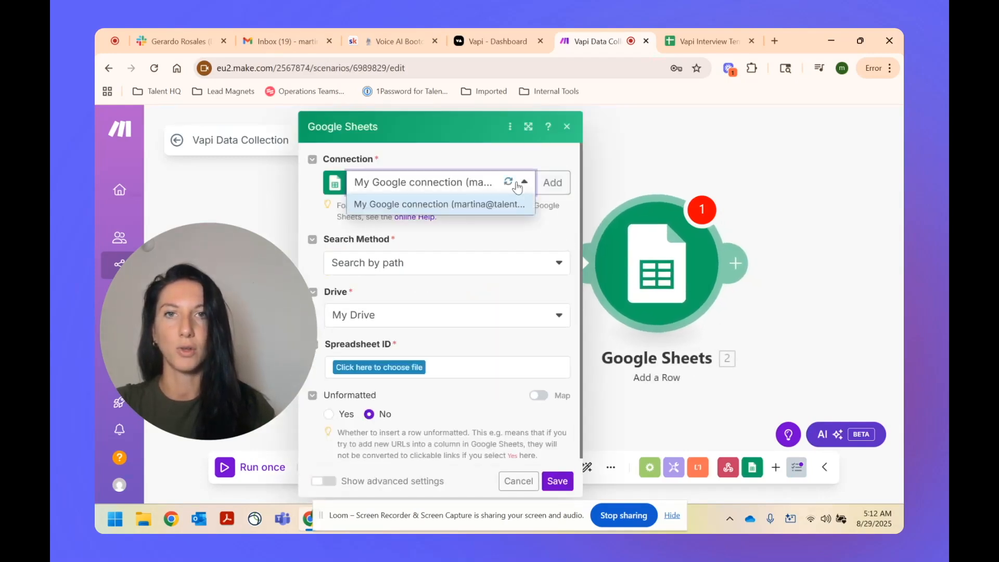
{"action": "left_click", "coordinate": [485, 203]}
Step: Set the drive to Shared with me, then switch the search method to Enter manually
{"action": "left_click", "coordinate": [464, 268]}
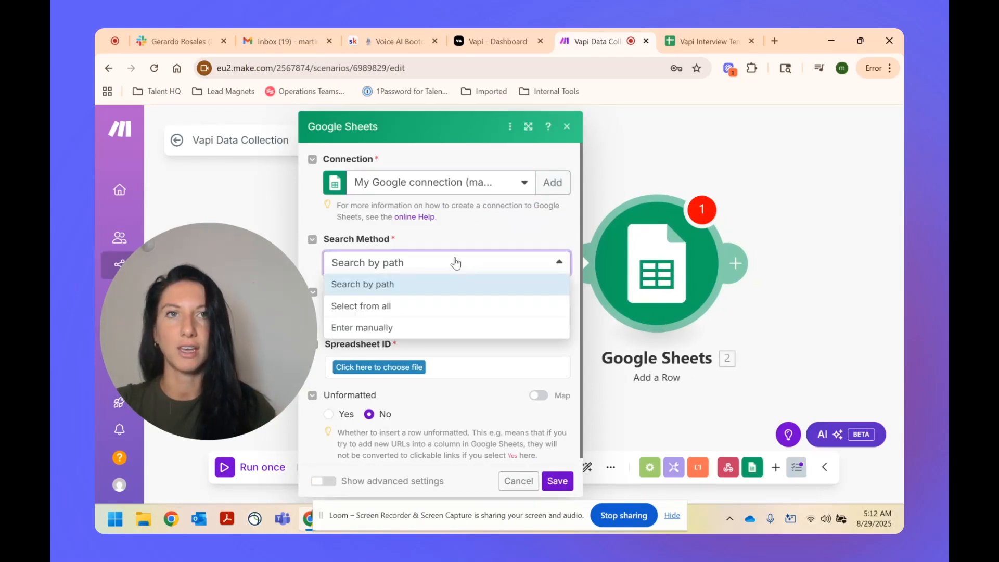
{"action": "left_click", "coordinate": [437, 237]}
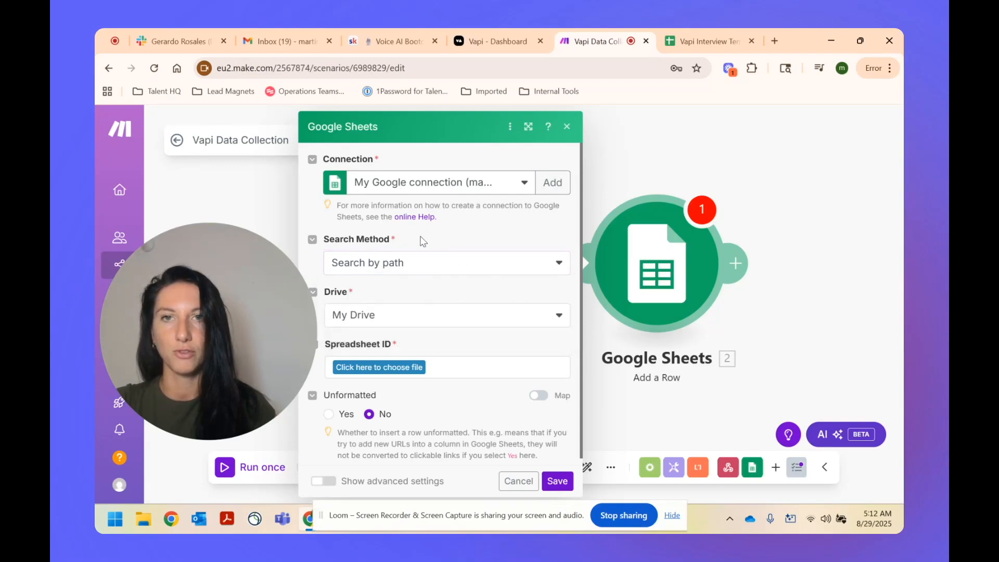
{"action": "left_click", "coordinate": [398, 316]}
{"action": "left_click", "coordinate": [386, 352]}
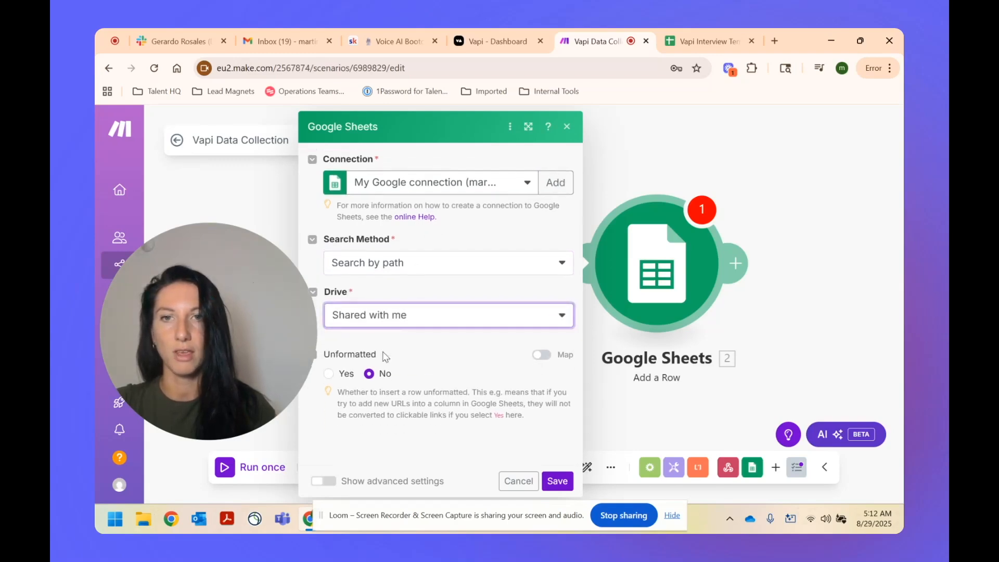
{"action": "left_click", "coordinate": [445, 264]}
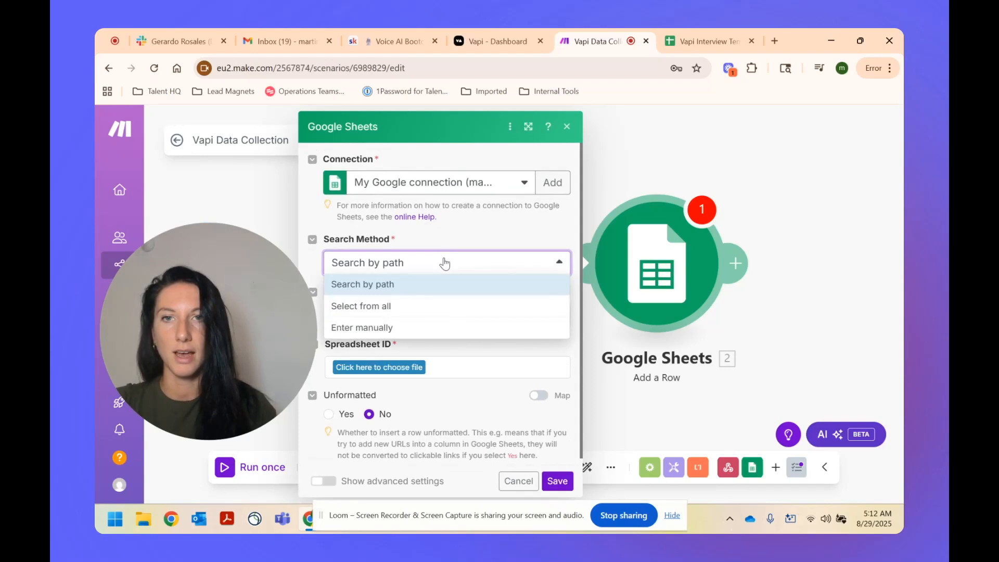
{"action": "left_click", "coordinate": [400, 328]}
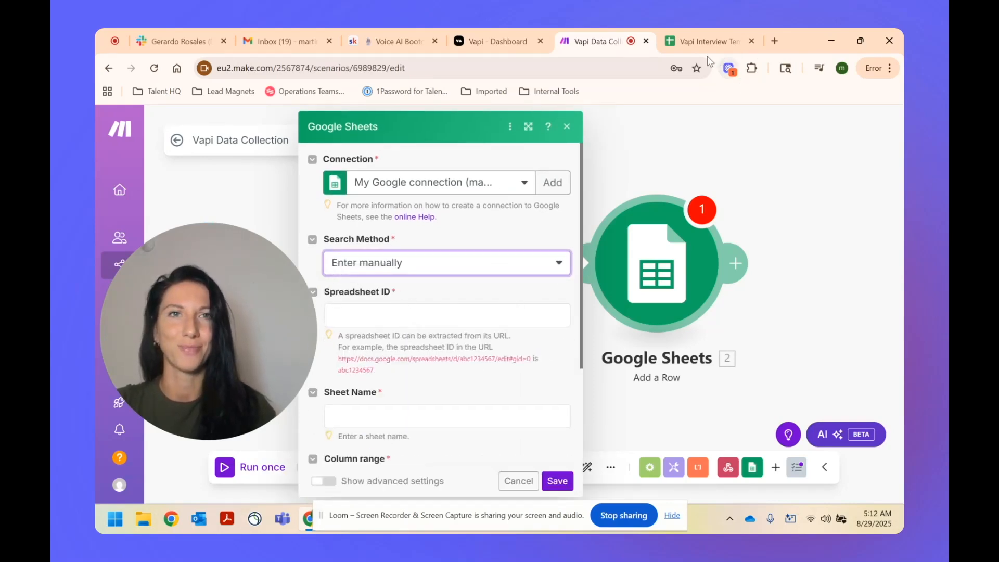
Step: Copy the Vapi Interview Template's spreadsheet ID from its page URL
{"action": "left_click", "coordinate": [695, 43]}
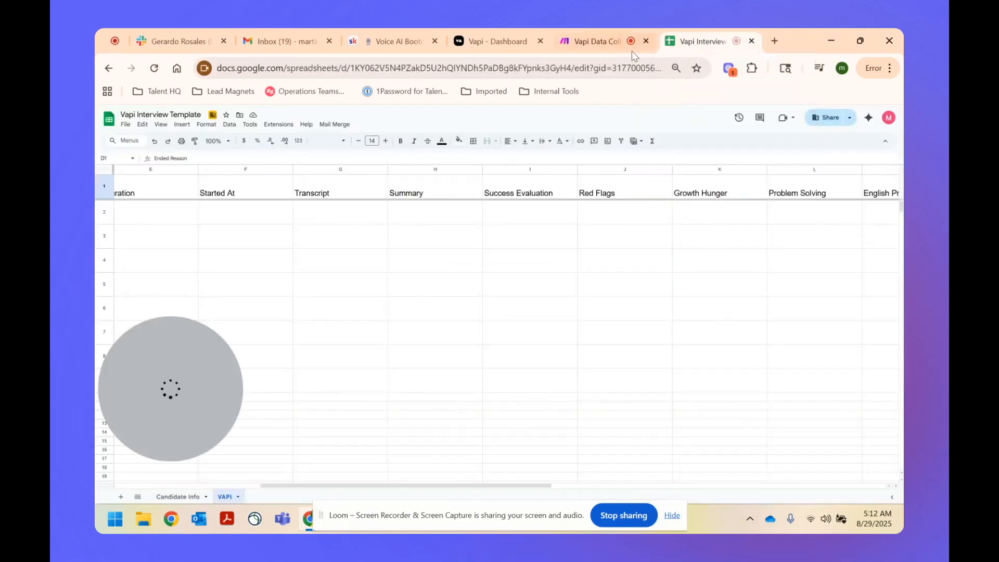
{"action": "left_click_drag", "start_coordinate": [350, 67], "coordinate": [598, 74]}
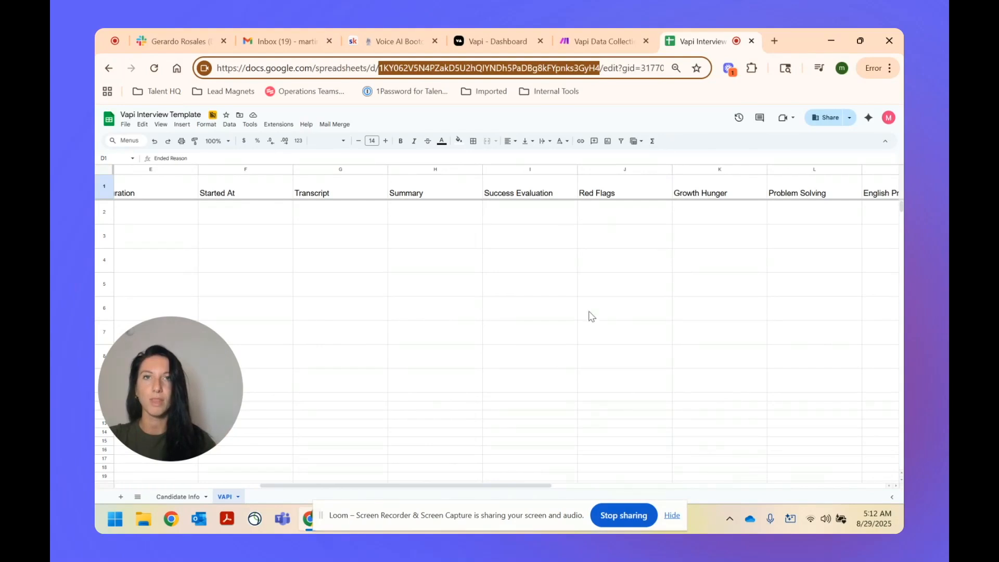
{"action": "left_click", "coordinate": [598, 41]}
Step: Paste the copied ID into the Spreadsheet ID field
{"action": "left_click", "coordinate": [397, 317]}
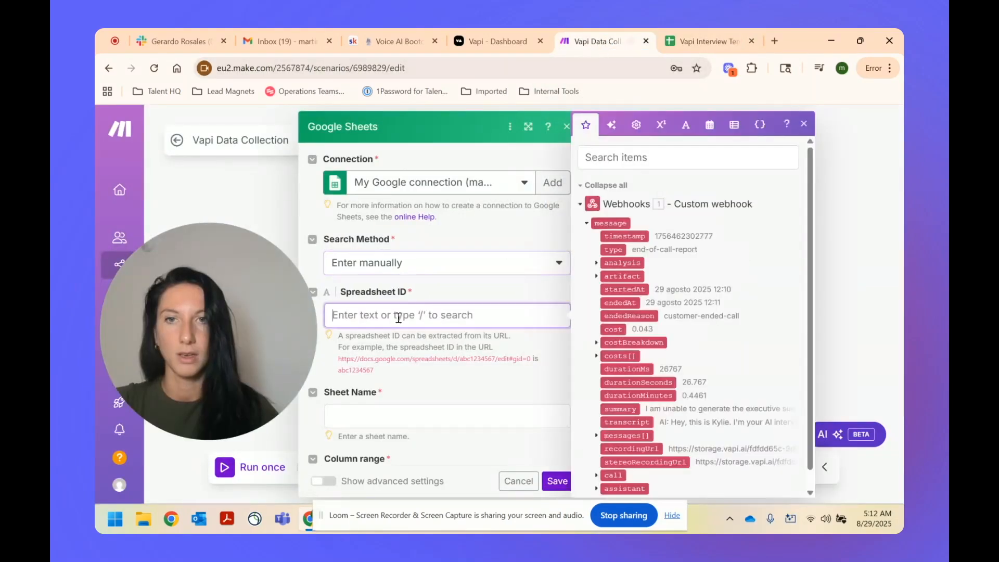
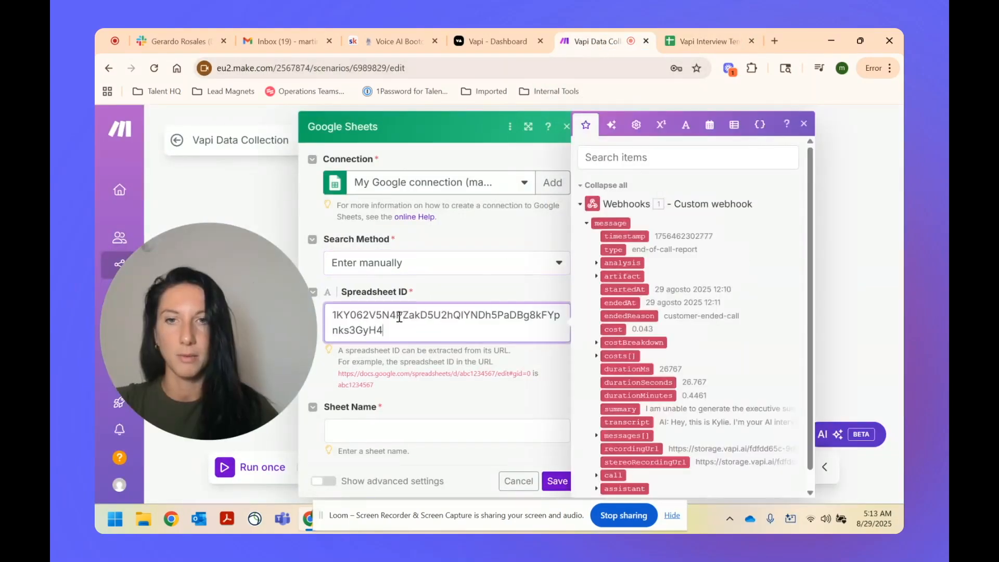
{"action": "left_click", "coordinate": [459, 360]}
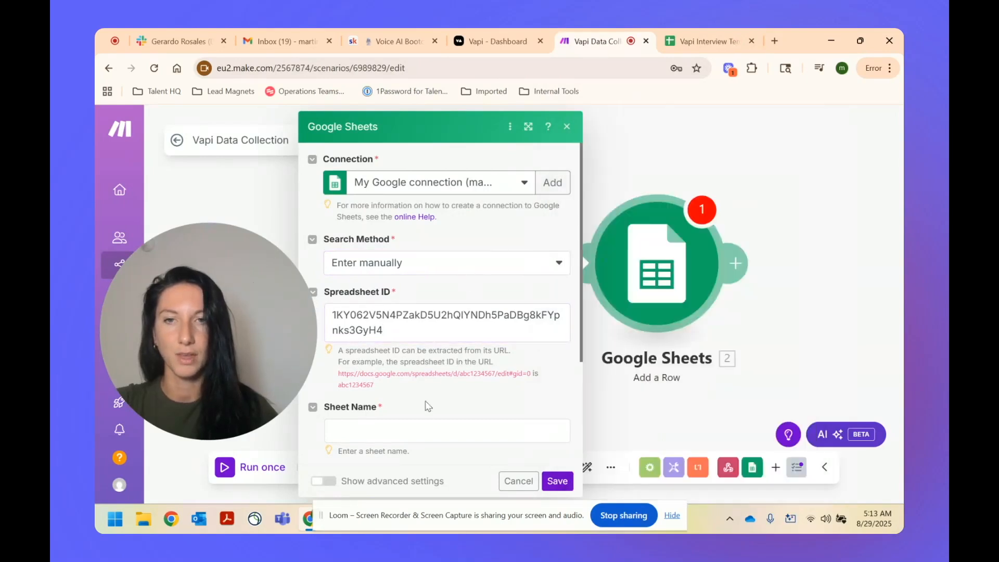
{"action": "scroll", "coordinate": [414, 359], "scroll_direction": "down", "scroll_amount": 1}
{"action": "left_click", "coordinate": [411, 368]}
{"action": "left_click", "coordinate": [490, 265]}
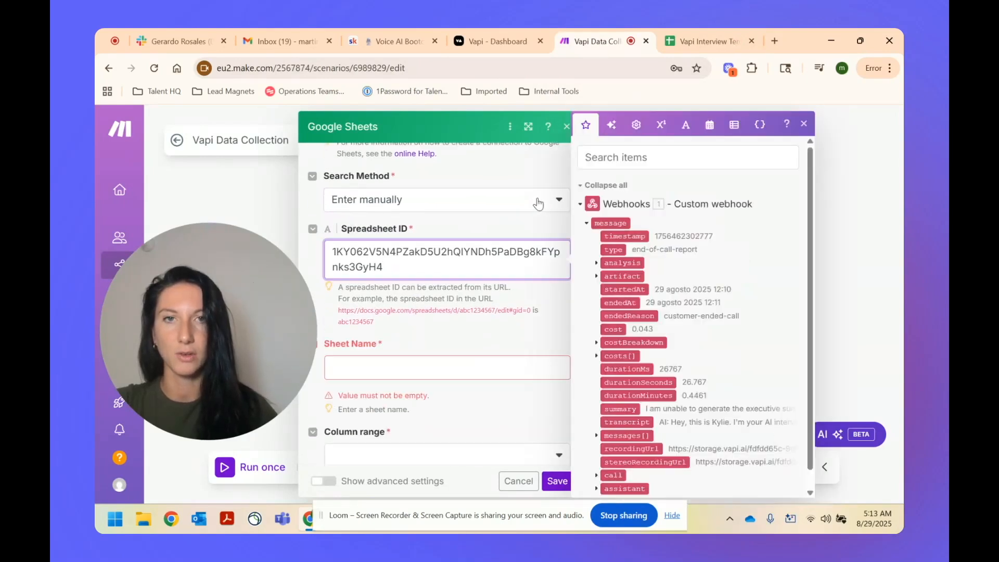
Step: Switch the search method to Select from all and choose the VAPI sheet
{"action": "left_click", "coordinate": [538, 204]}
{"action": "left_click", "coordinate": [393, 221]}
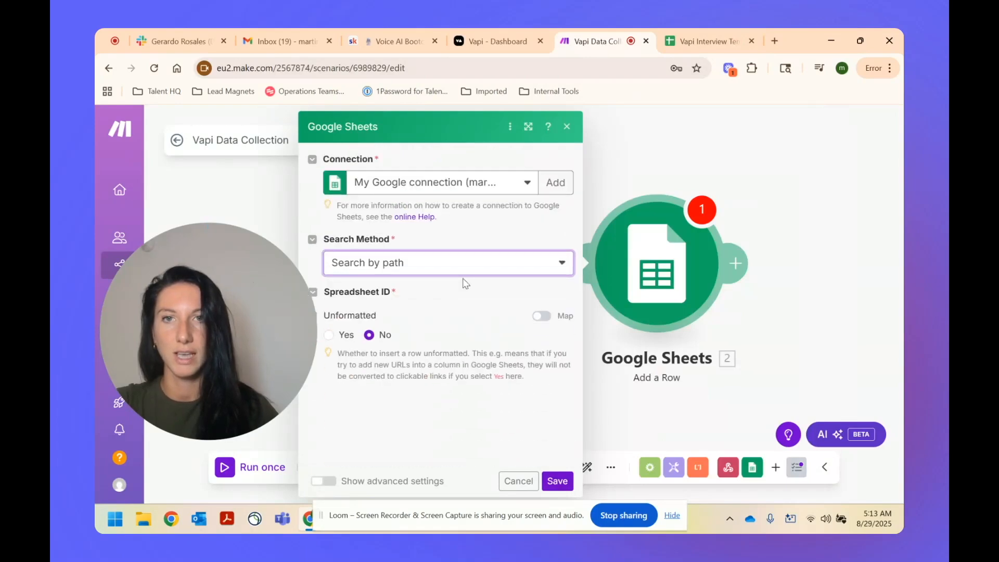
{"action": "left_click", "coordinate": [453, 261]}
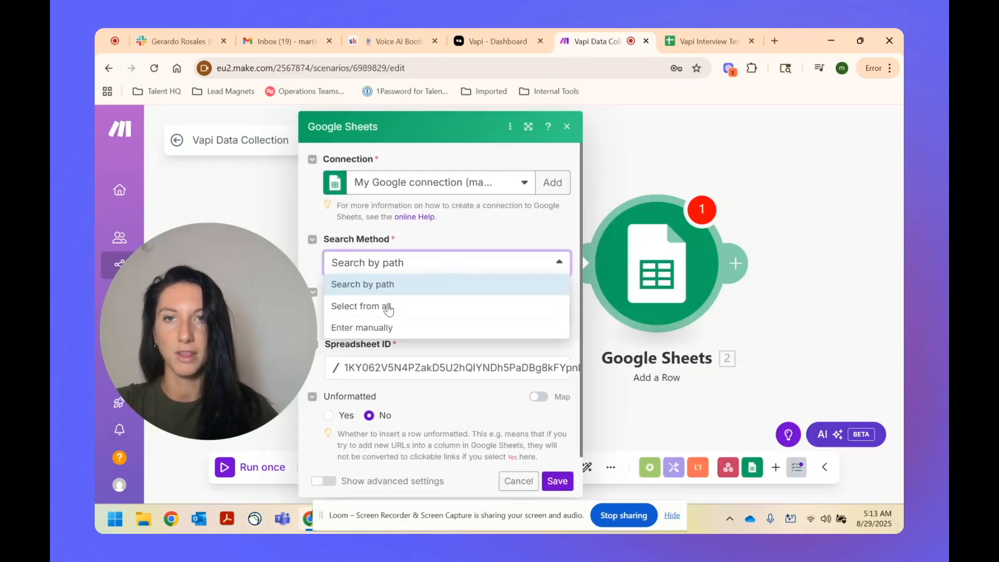
{"action": "left_click", "coordinate": [392, 306]}
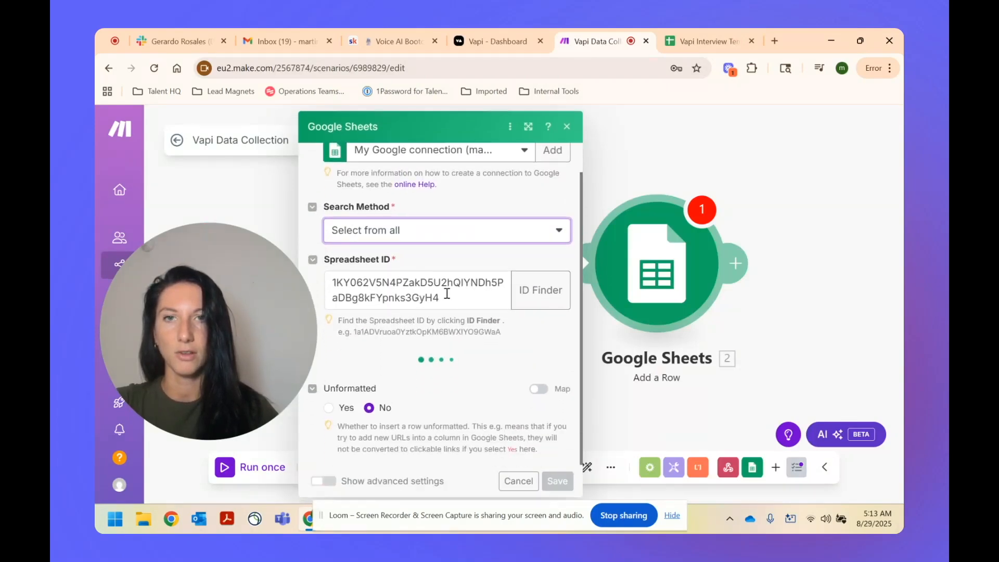
{"action": "left_click", "coordinate": [454, 274]}
{"action": "left_click", "coordinate": [453, 258]}
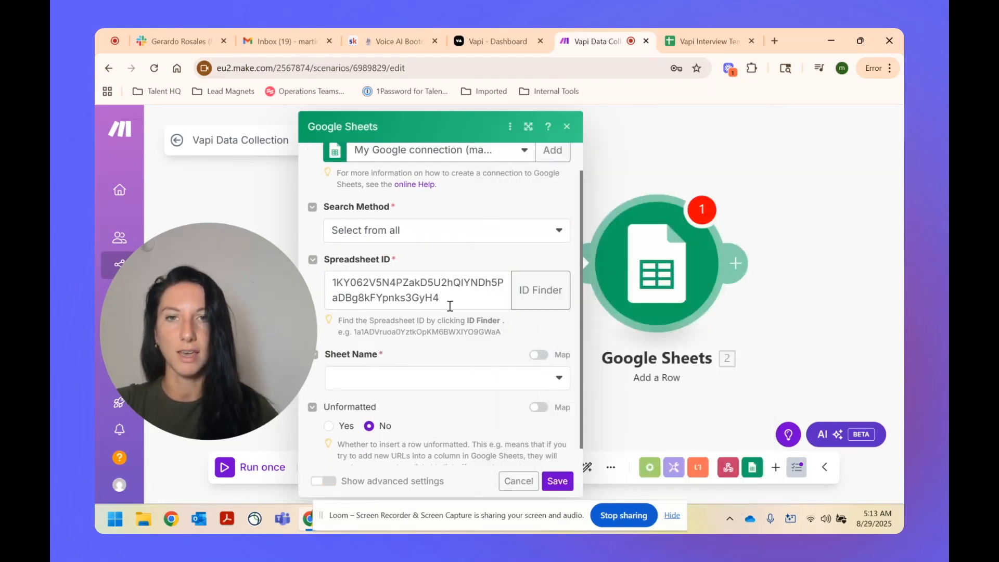
{"action": "left_click", "coordinate": [452, 384]}
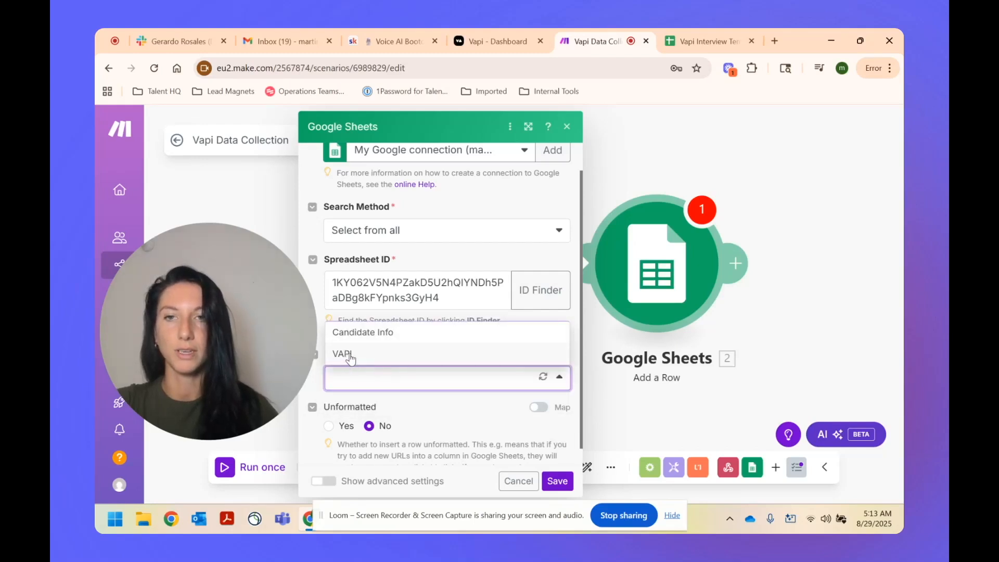
{"action": "left_click", "coordinate": [349, 355]}
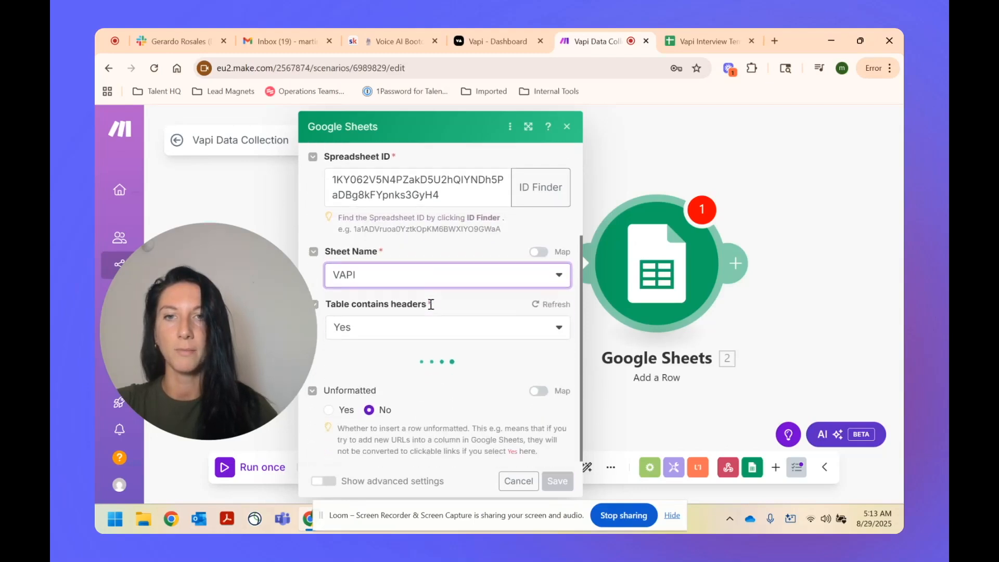
Step: Map the webhook id into Call ID and interview_id into Candidate ID
{"action": "scroll", "coordinate": [494, 315], "scroll_direction": "down", "scroll_amount": 3}
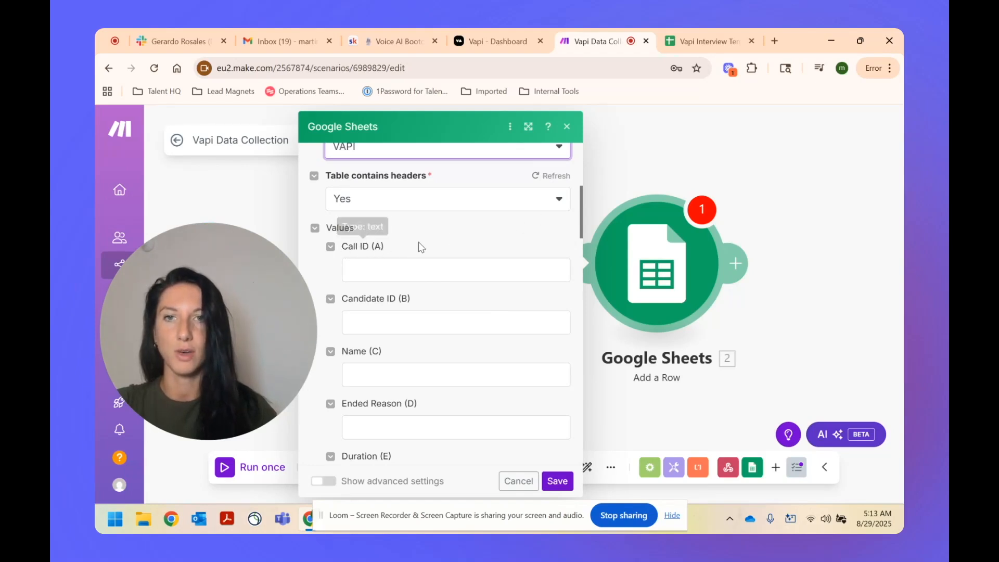
{"action": "scroll", "coordinate": [394, 323], "scroll_direction": "down", "scroll_amount": 2}
{"action": "scroll", "coordinate": [416, 301], "scroll_direction": "up", "scroll_amount": 2}
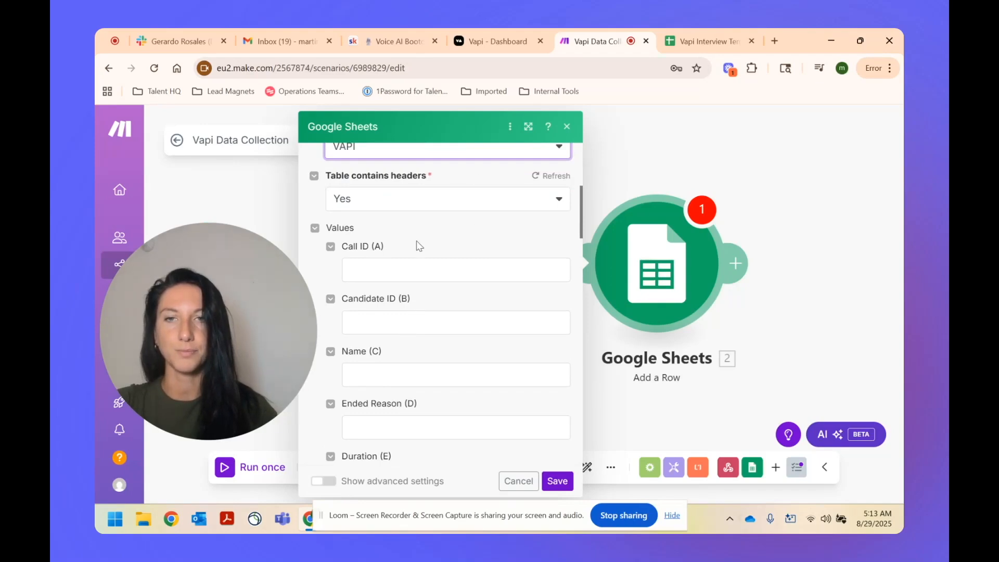
{"action": "left_click", "coordinate": [380, 269]}
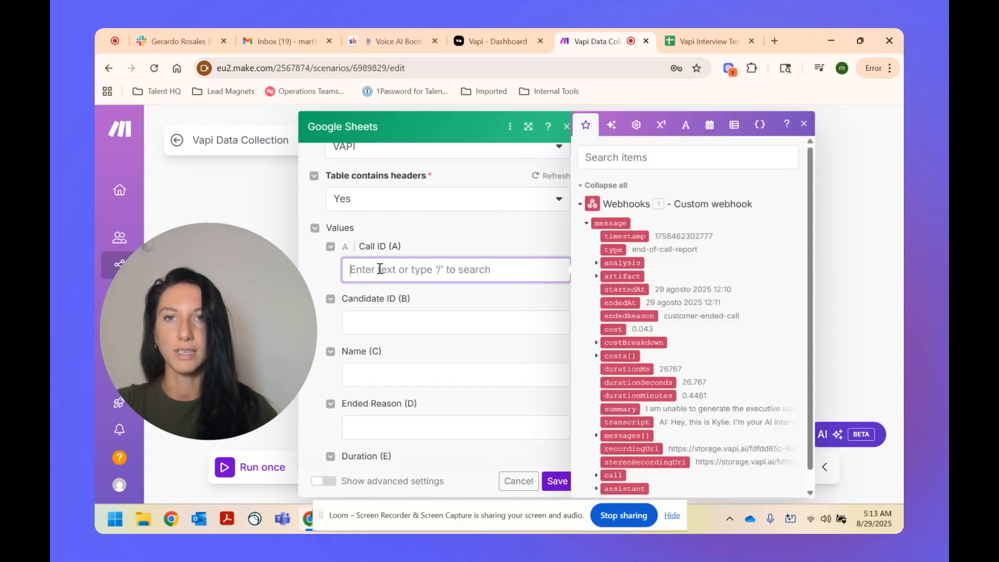
{"action": "left_click", "coordinate": [635, 159]}
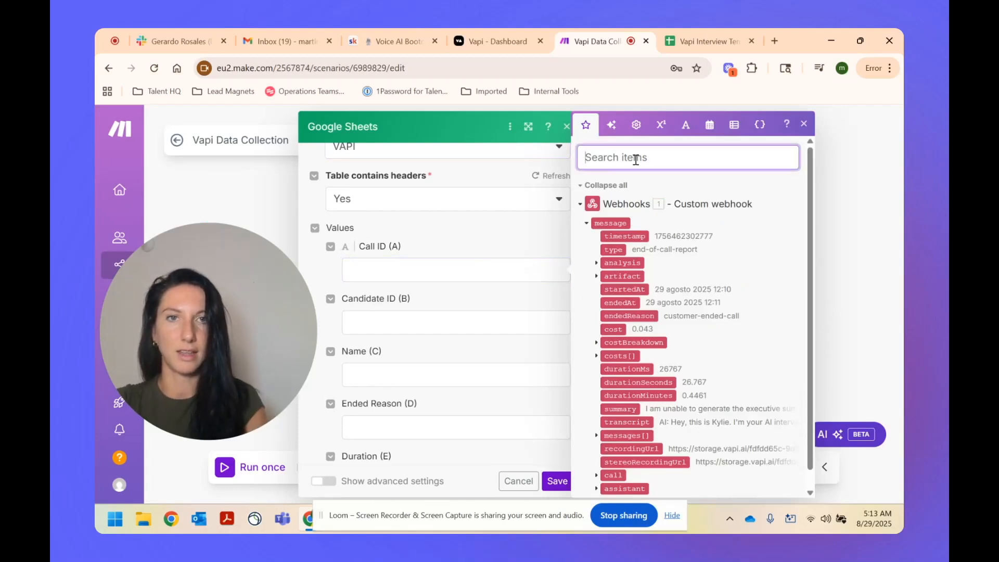
{"action": "type", "text": "call id"}
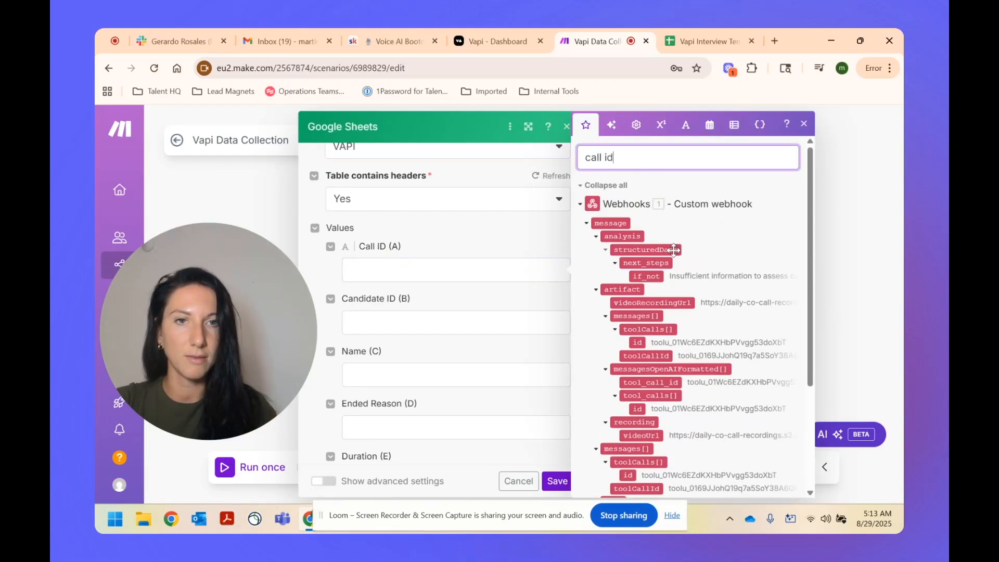
{"action": "left_click_drag", "start_coordinate": [640, 343], "coordinate": [399, 266]}
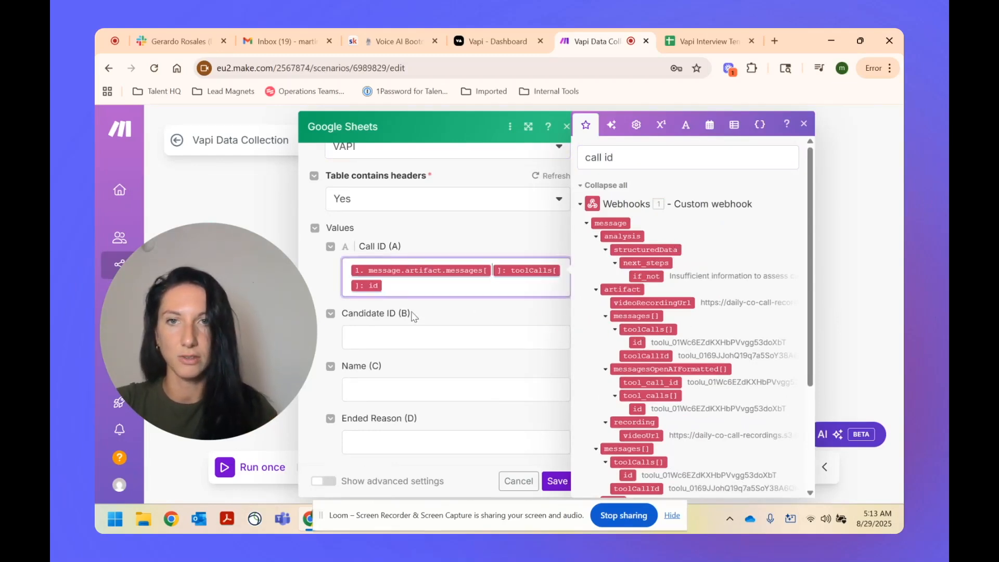
{"action": "left_click", "coordinate": [409, 338]}
{"action": "left_click", "coordinate": [655, 159]}
{"action": "left_click_drag", "start_coordinate": [655, 159], "coordinate": [562, 165]}
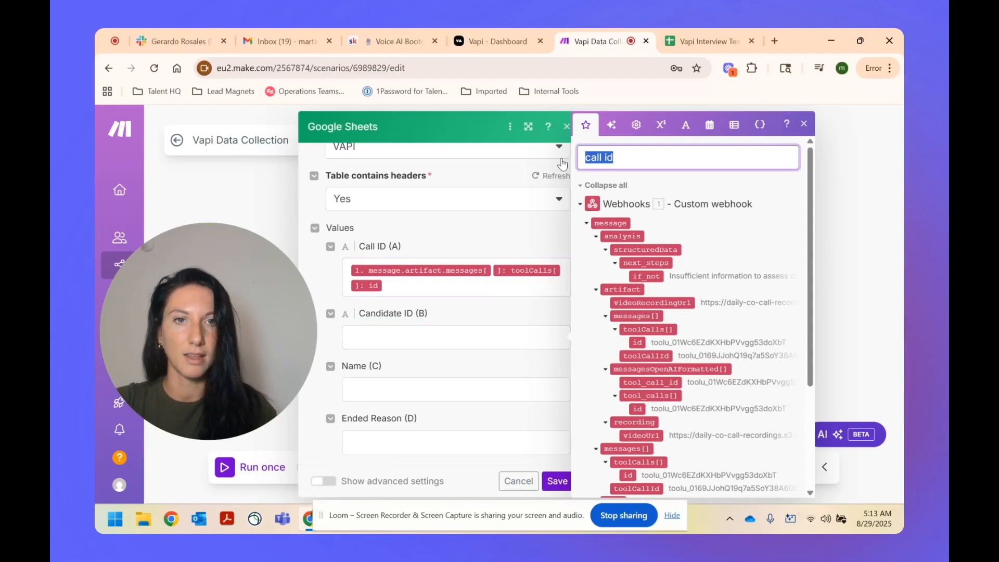
{"action": "type", "text": "id"}
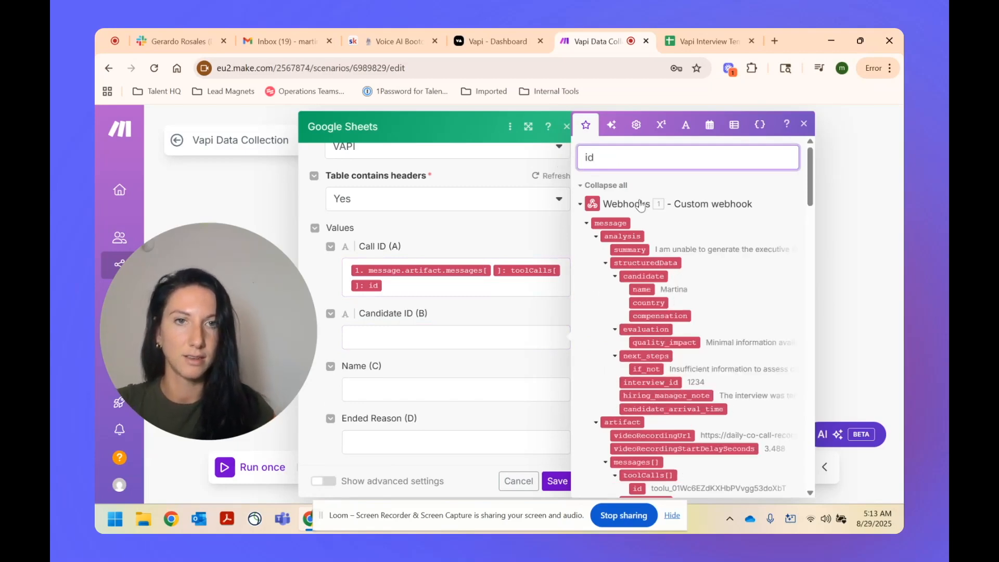
{"action": "left_click_drag", "start_coordinate": [671, 383], "coordinate": [448, 342]}
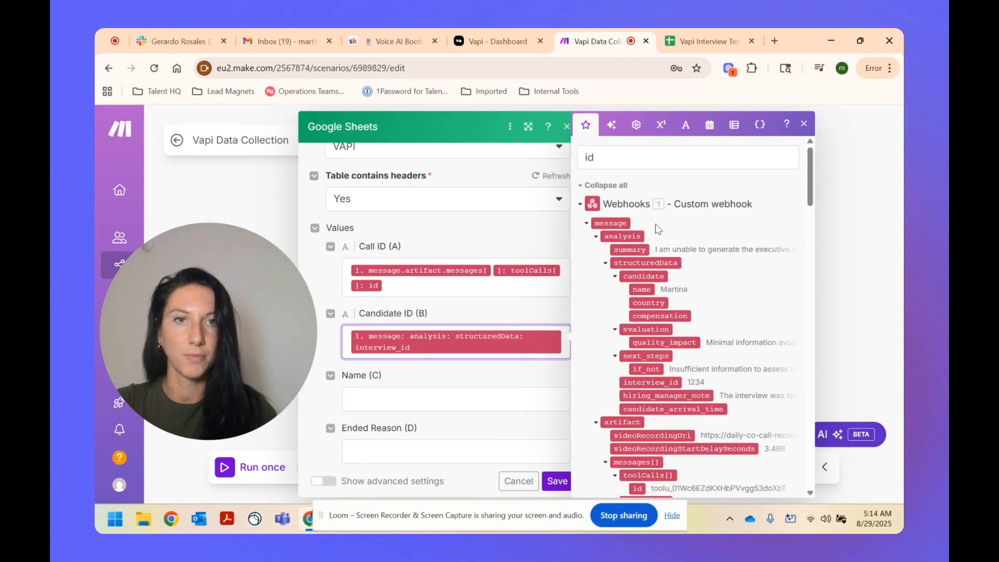
Step: Map the name into the Name column and the call summary into Summary (H)
{"action": "left_click", "coordinate": [390, 399]}
{"action": "left_click_drag", "start_coordinate": [645, 292], "coordinate": [398, 400]}
{"action": "scroll", "coordinate": [441, 307], "scroll_direction": "down", "scroll_amount": 1}
{"action": "scroll", "coordinate": [502, 277], "scroll_direction": "down", "scroll_amount": 3}
{"action": "scroll", "coordinate": [717, 331], "scroll_direction": "down", "scroll_amount": 3}
{"action": "scroll", "coordinate": [717, 331], "scroll_direction": "down", "scroll_amount": 5}
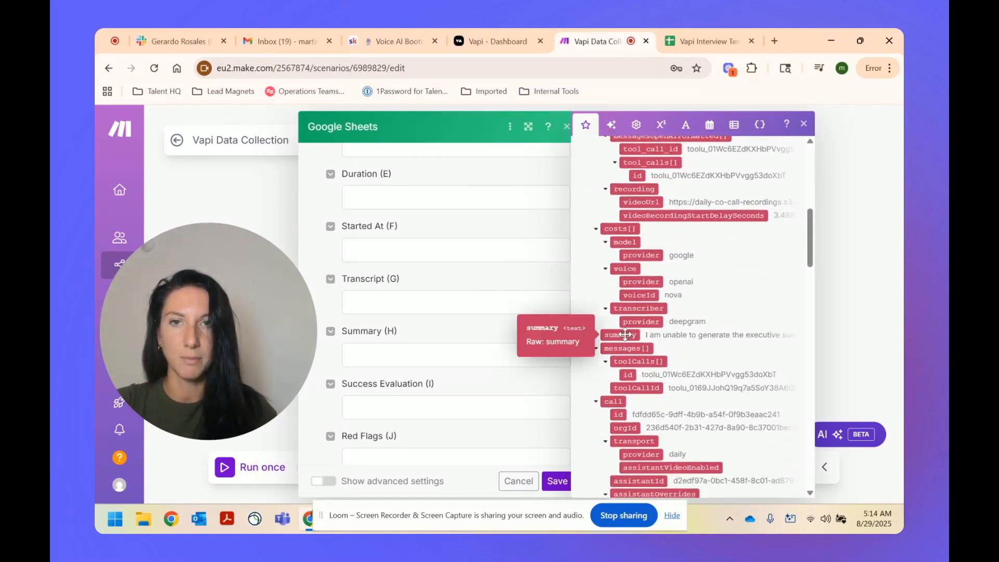
{"action": "left_click_drag", "start_coordinate": [625, 335], "coordinate": [458, 356]}
Step: Close the Add a Row settings with the mappings kept and save the scenario
{"action": "scroll", "coordinate": [677, 354], "scroll_direction": "down", "scroll_amount": 6}
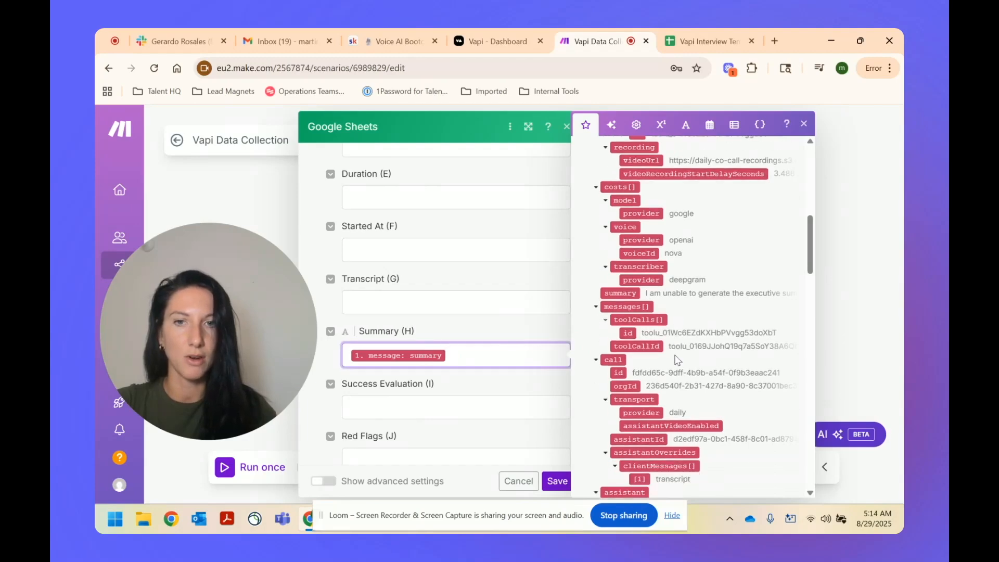
{"action": "scroll", "coordinate": [676, 350], "scroll_direction": "down", "scroll_amount": 1}
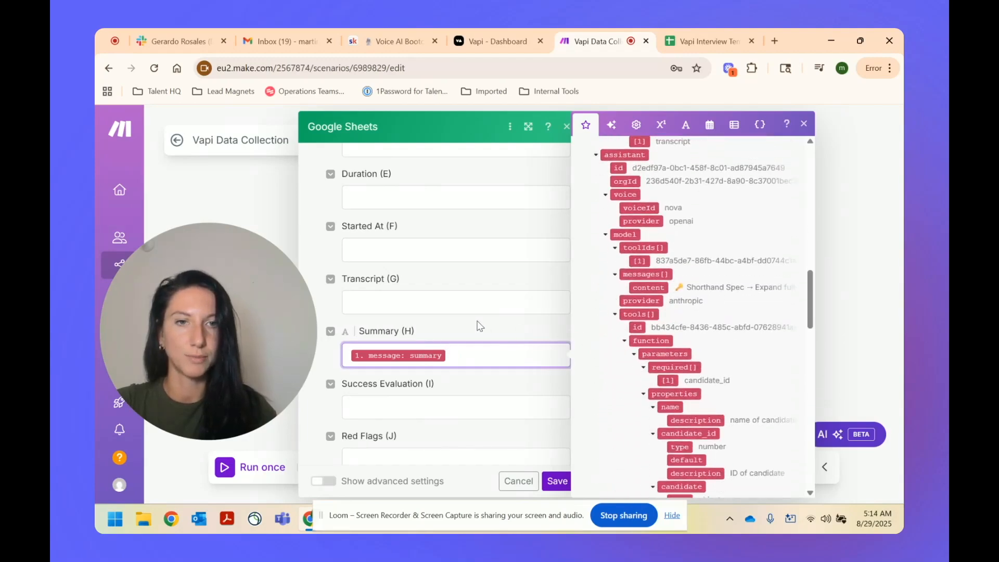
{"action": "scroll", "coordinate": [469, 320], "scroll_direction": "down", "scroll_amount": 1}
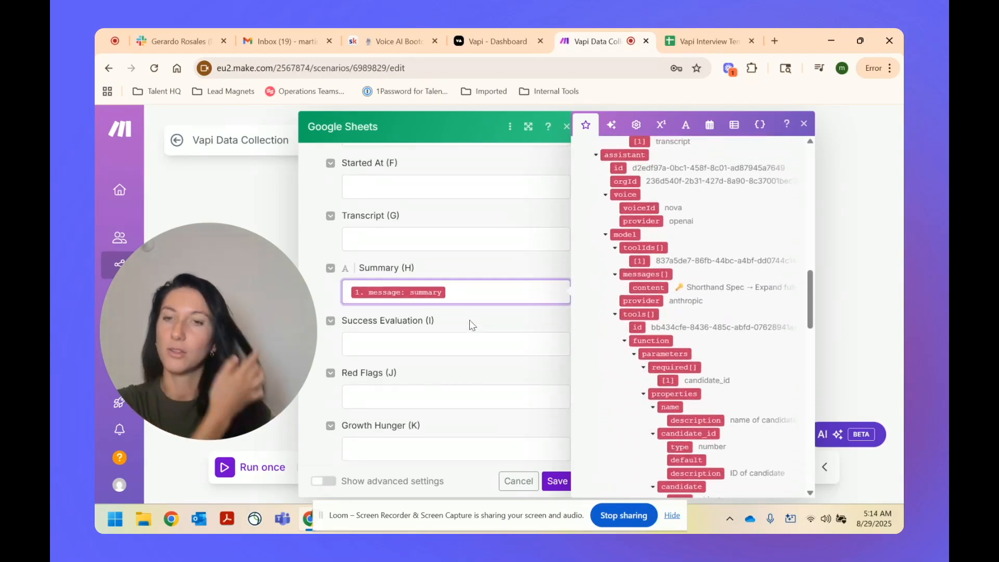
{"action": "scroll", "coordinate": [458, 325], "scroll_direction": "down", "scroll_amount": 1}
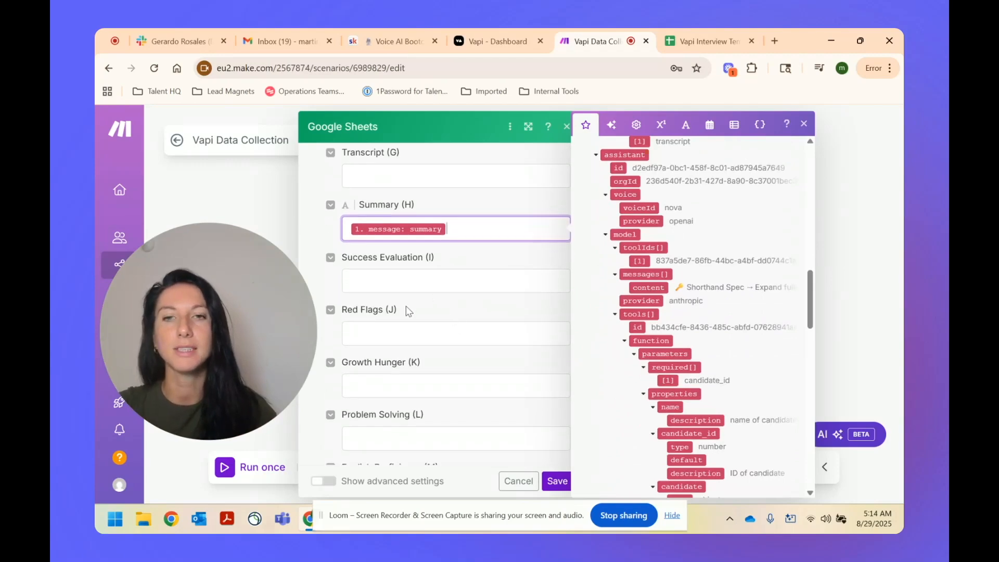
{"action": "scroll", "coordinate": [406, 314], "scroll_direction": "down", "scroll_amount": 5}
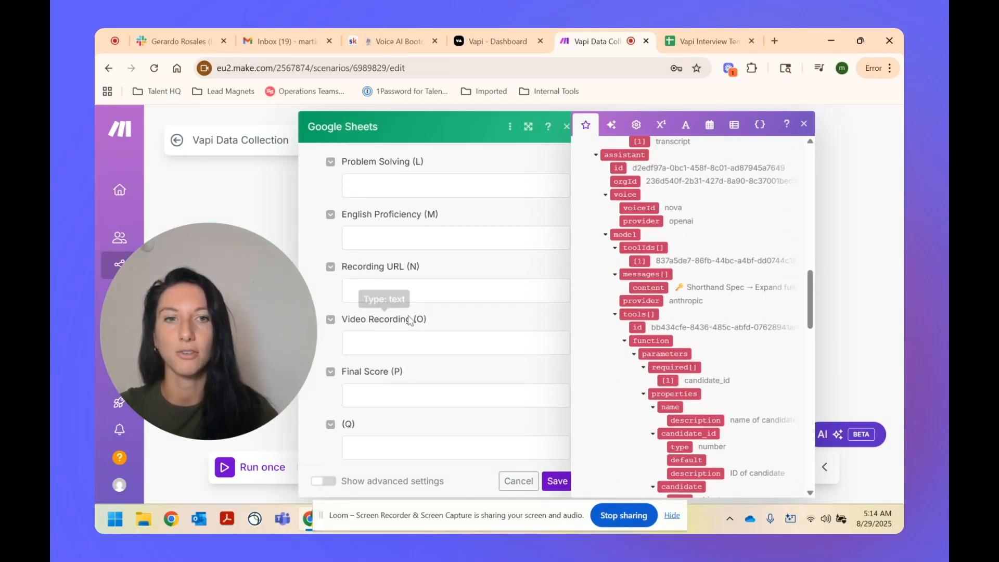
{"action": "scroll", "coordinate": [411, 316], "scroll_direction": "down", "scroll_amount": 1}
{"action": "left_click", "coordinate": [556, 484]}
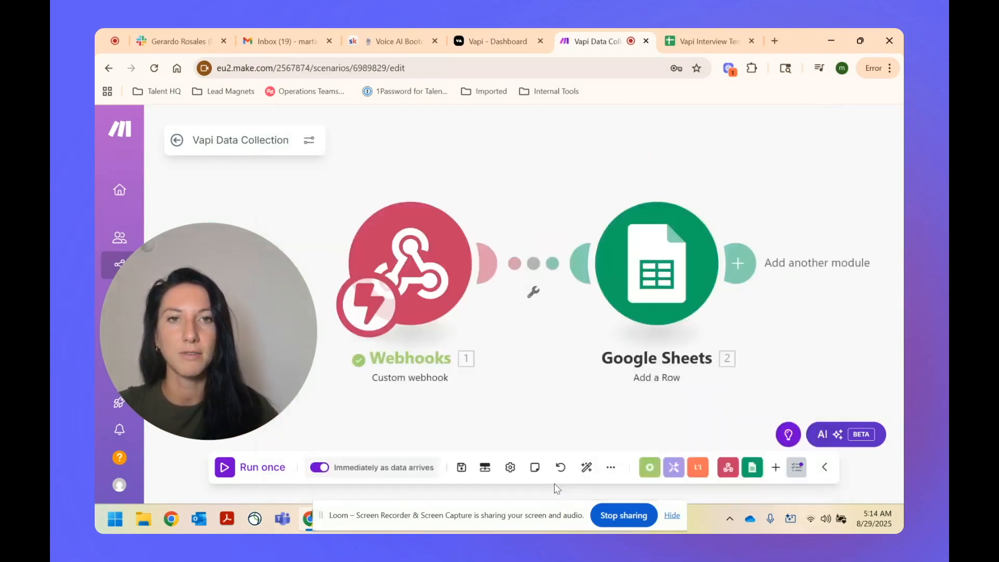
{"action": "left_click", "coordinate": [461, 467]}
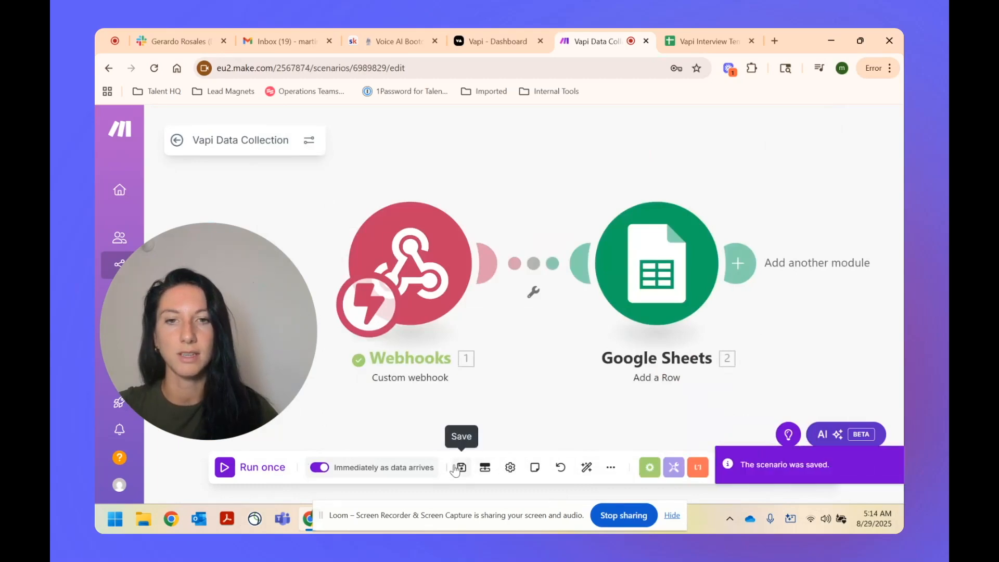
Step: Talk to the TEMPLATE (Copy) assistant in a short test call, then end it
{"action": "left_click", "coordinate": [497, 41]}
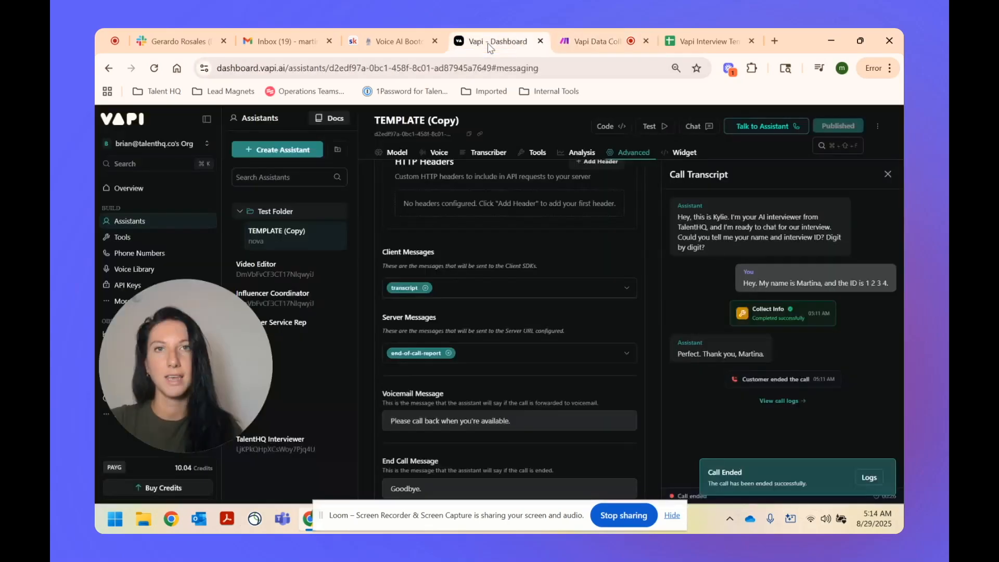
{"action": "left_click", "coordinate": [750, 130]}
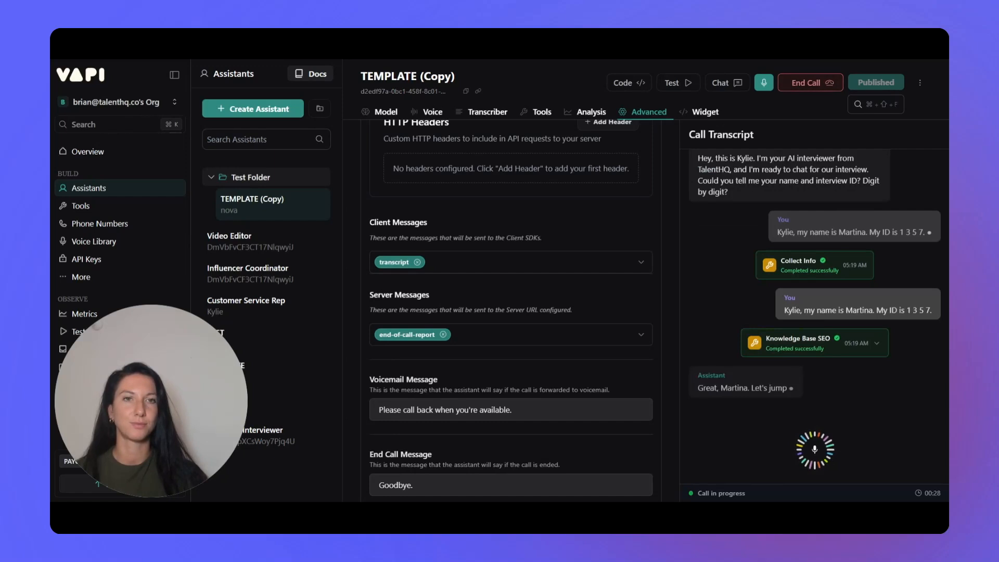
{"action": "left_click", "coordinate": [804, 84]}
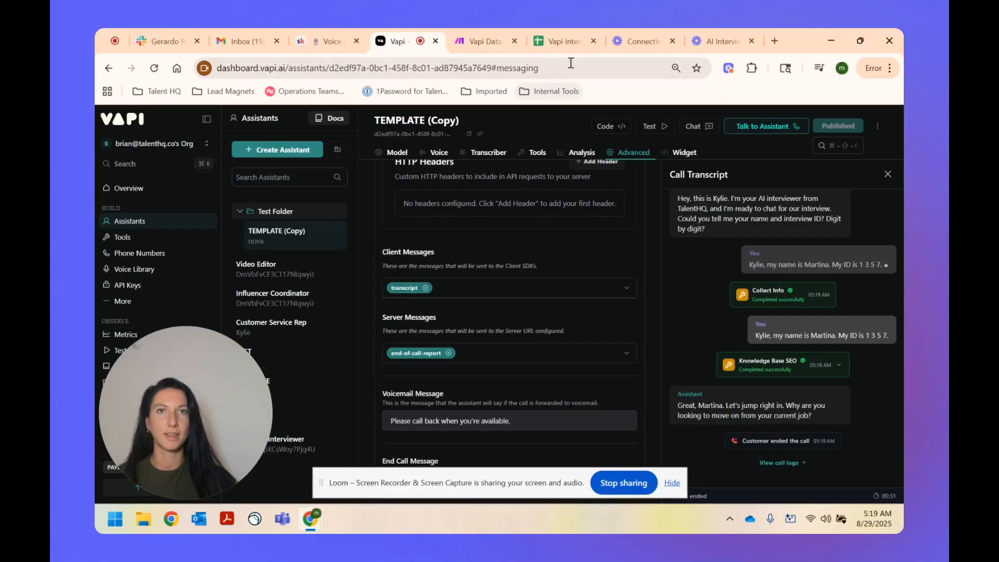
Step: Check that row 3 of the Vapi Interview Template sheet shows ID 1357, the candidate's name and summary, then return to Make
{"action": "left_click", "coordinate": [566, 41]}
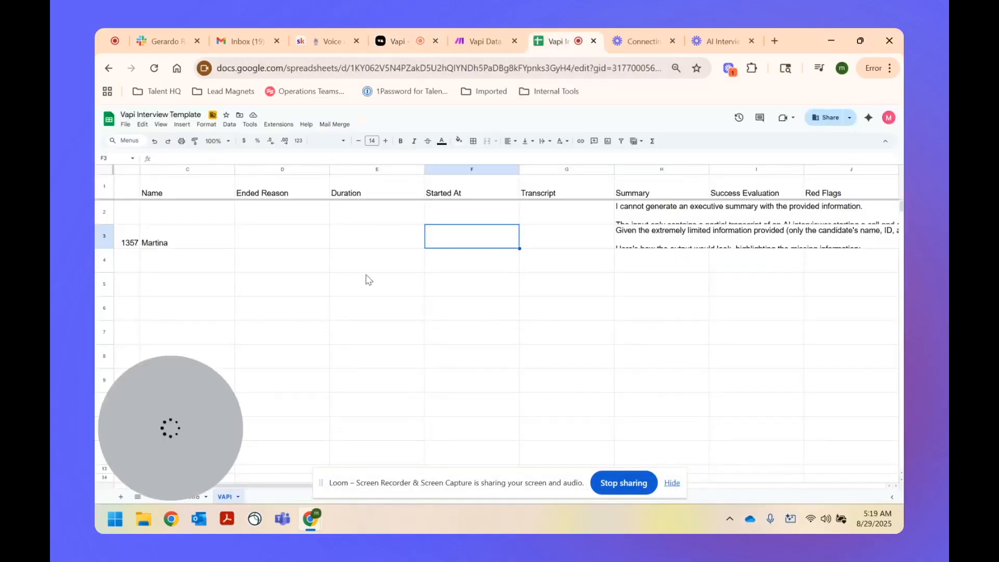
{"action": "left_click", "coordinate": [127, 239]}
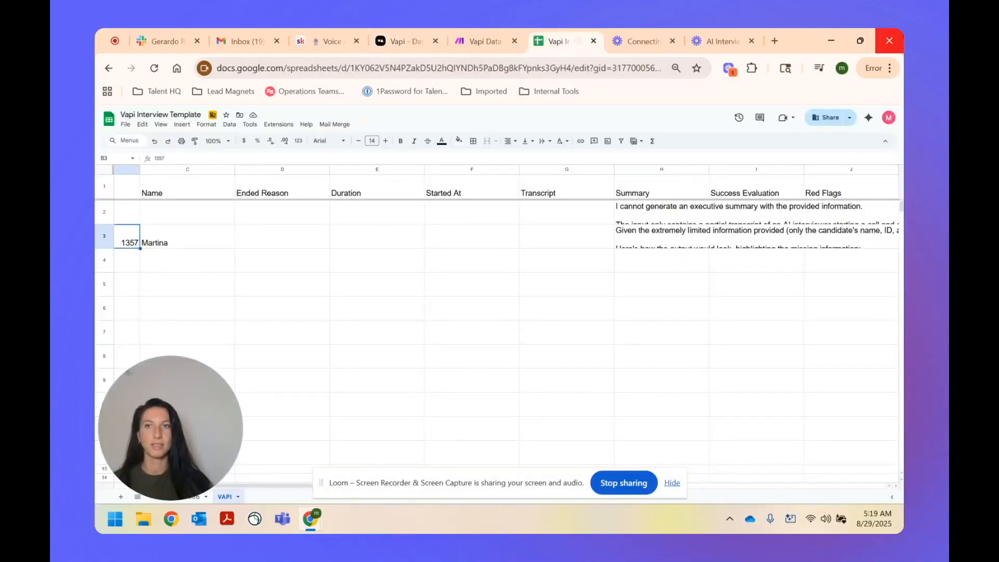
{"action": "key", "text": "Right"}
{"action": "key", "text": "Right"}
{"action": "key", "text": "Right"}
{"action": "key", "text": "Right"}
{"action": "key", "text": "Right"}
{"action": "key", "text": "Right"}
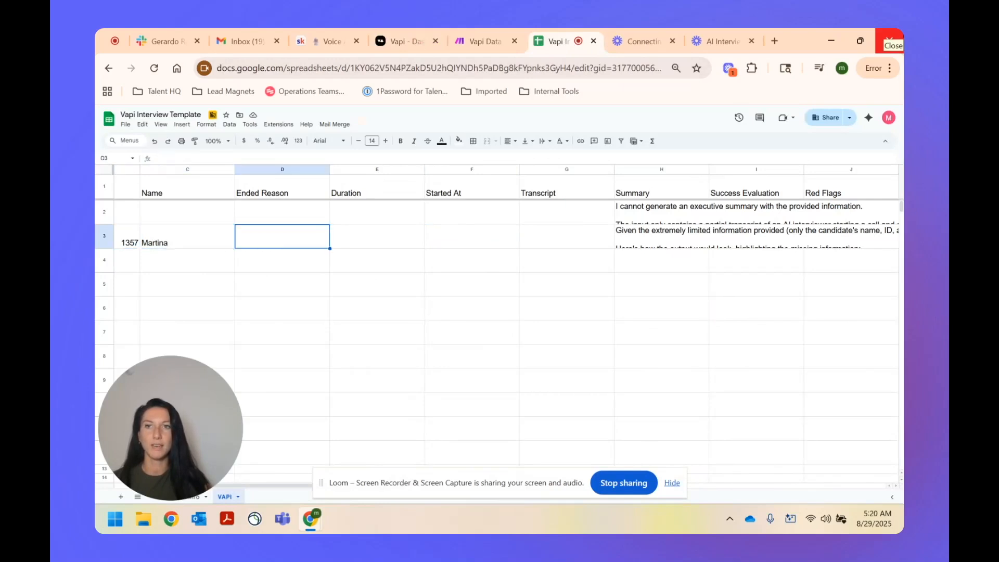
{"action": "scroll", "coordinate": [692, 261], "scroll_direction": "down", "scroll_amount": 1}
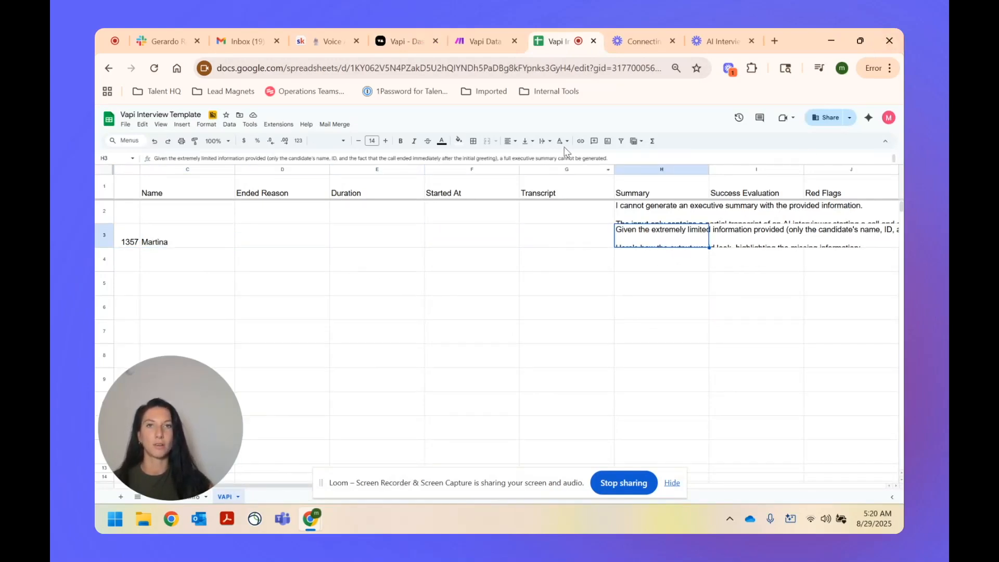
{"action": "left_click", "coordinate": [481, 41]}
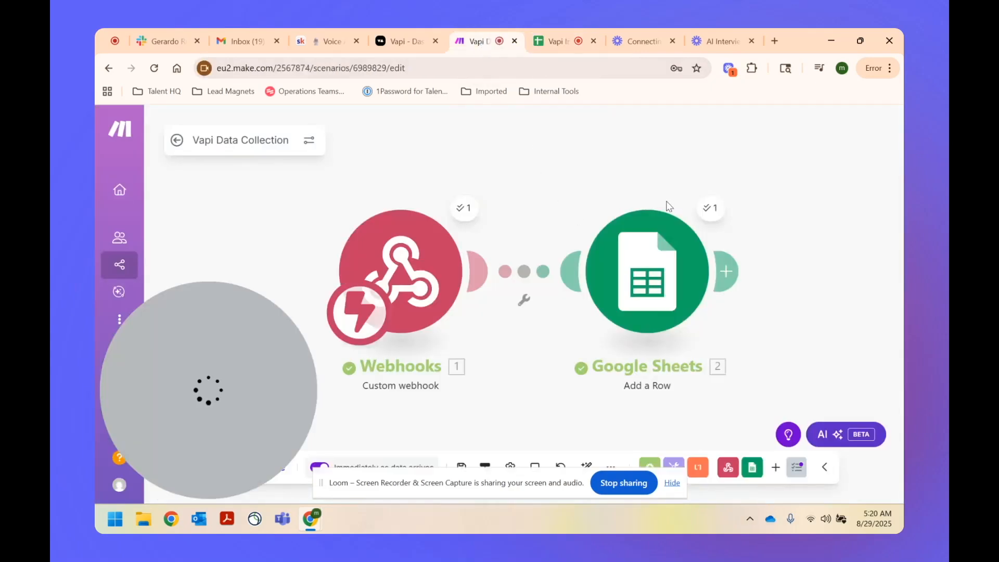
{"action": "left_click", "coordinate": [711, 207]}
{"action": "scroll", "coordinate": [623, 281], "scroll_direction": "down", "scroll_amount": 1}
{"action": "scroll", "coordinate": [622, 280], "scroll_direction": "down", "scroll_amount": 1}
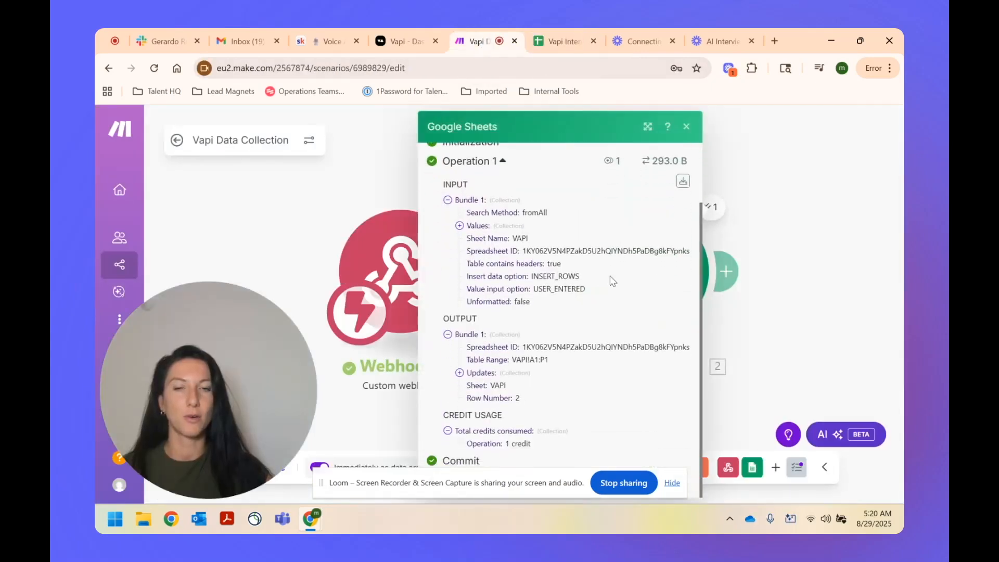
{"action": "left_click", "coordinate": [459, 373]}
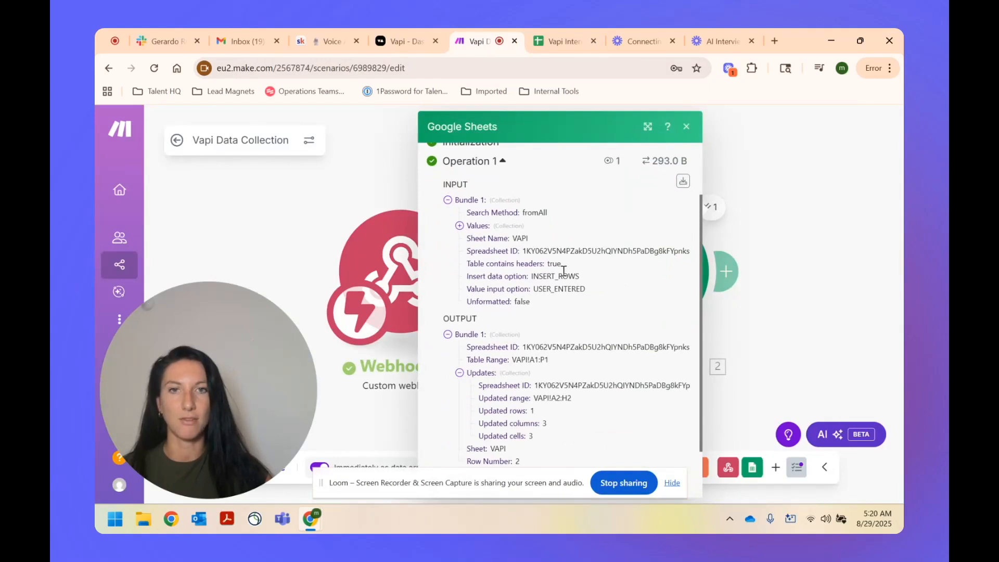
{"action": "scroll", "coordinate": [562, 272], "scroll_direction": "down", "scroll_amount": 2}
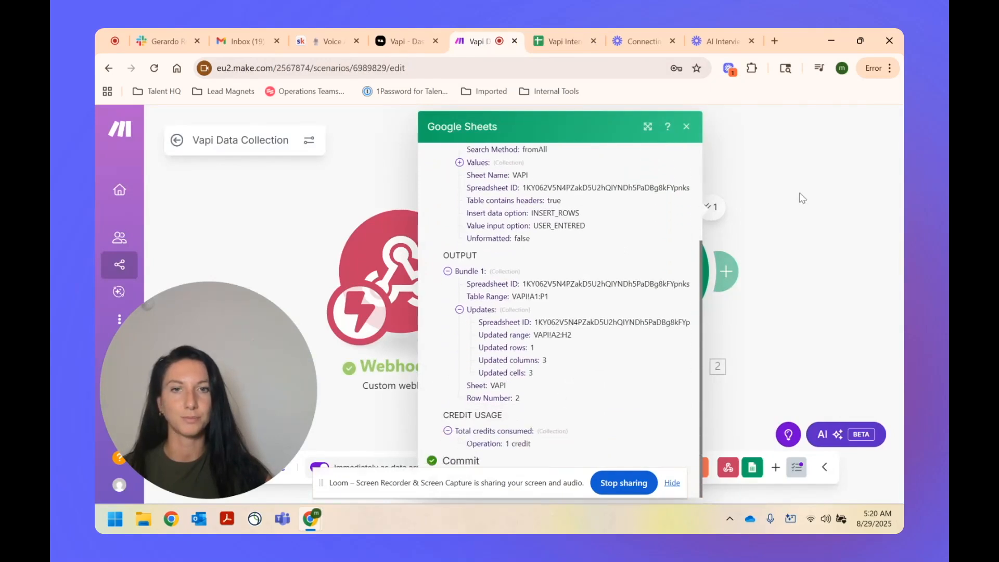
{"action": "left_click", "coordinate": [774, 216]}
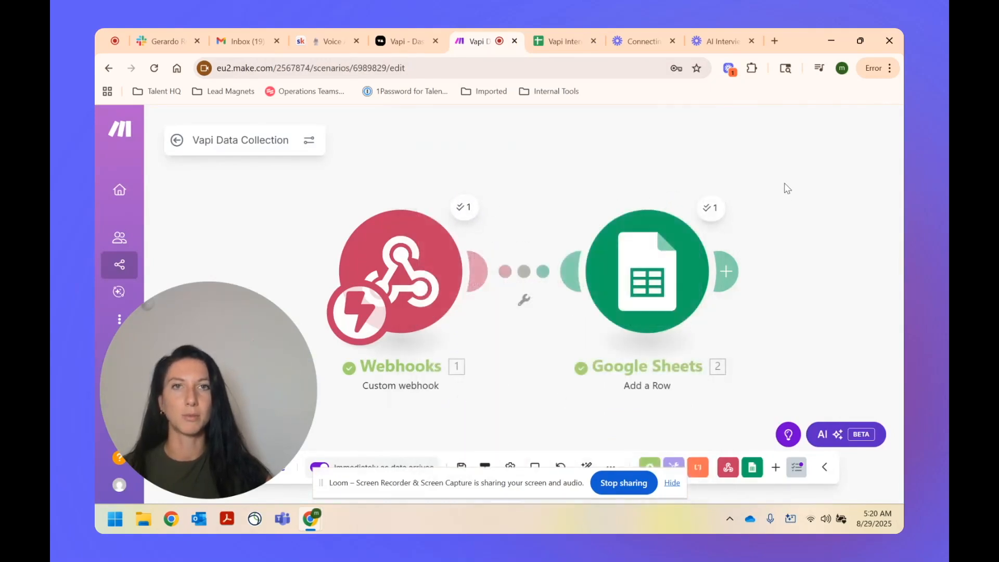